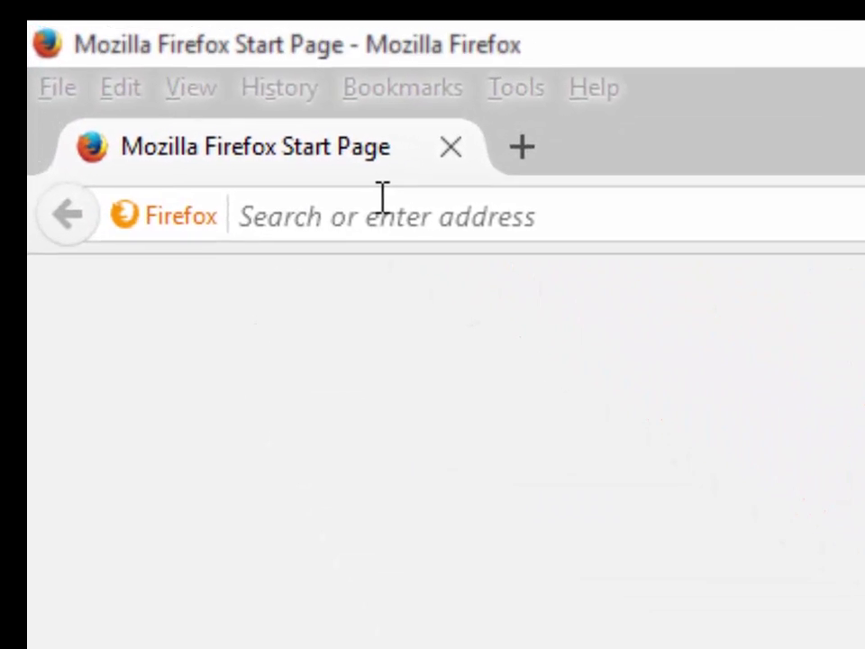
{"action": "left_click", "coordinate": [382, 197]}
{"action": "type", "text": "www."}
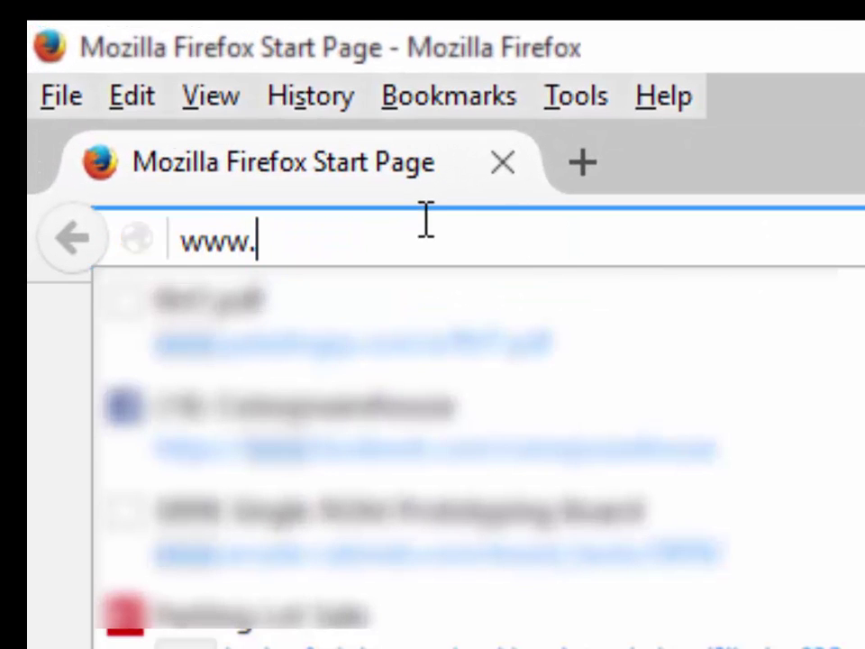
{"action": "type", "text": "mamedev.o"}
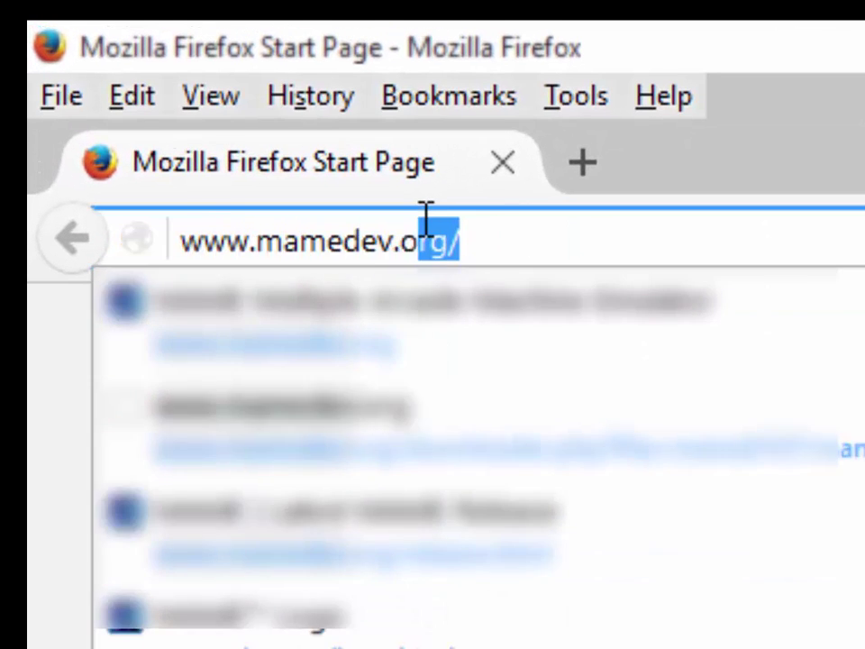
{"action": "type", "text": "rg"}
{"action": "key", "text": "Return"}
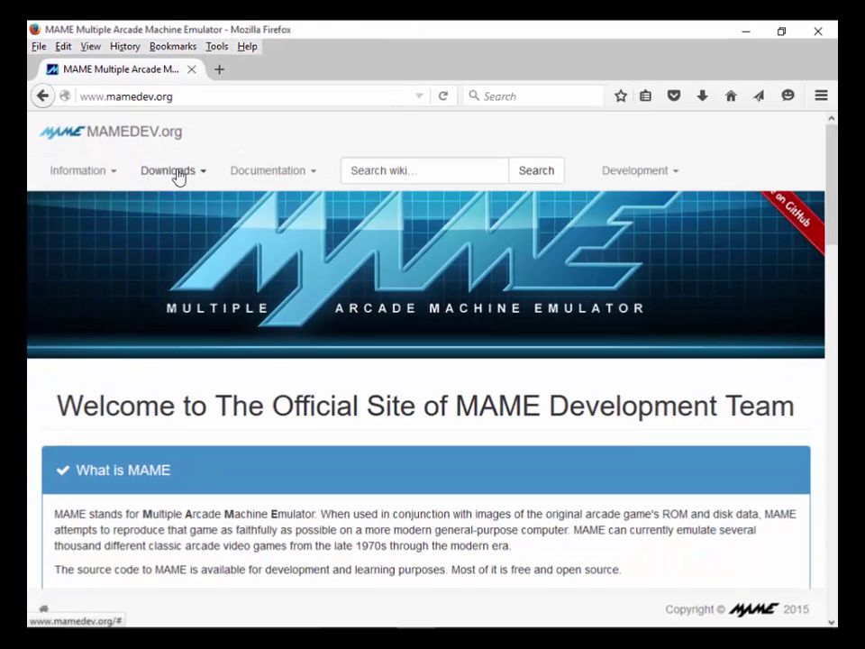
Step: Download the 64-bit Windows binary mame0167b_64bit.exe from the latest MAME release page and save it to the Desktop
{"action": "left_click", "coordinate": [177, 178]}
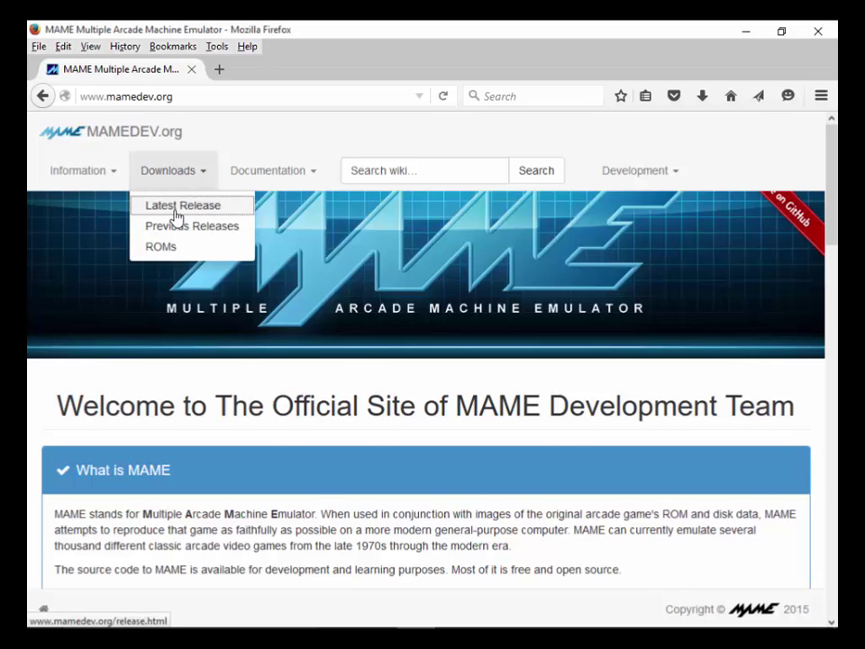
{"action": "left_click", "coordinate": [177, 213]}
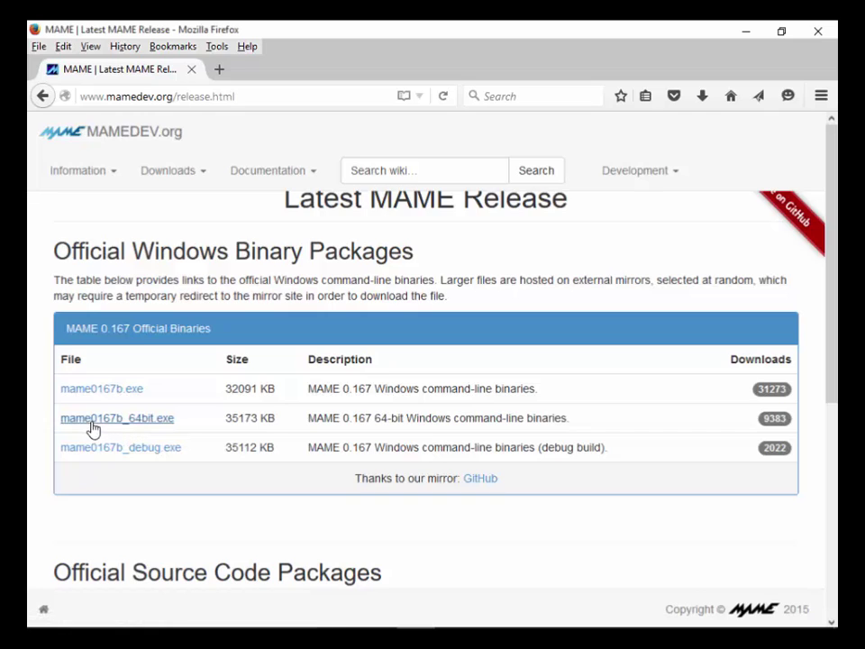
{"action": "left_click", "coordinate": [145, 428]}
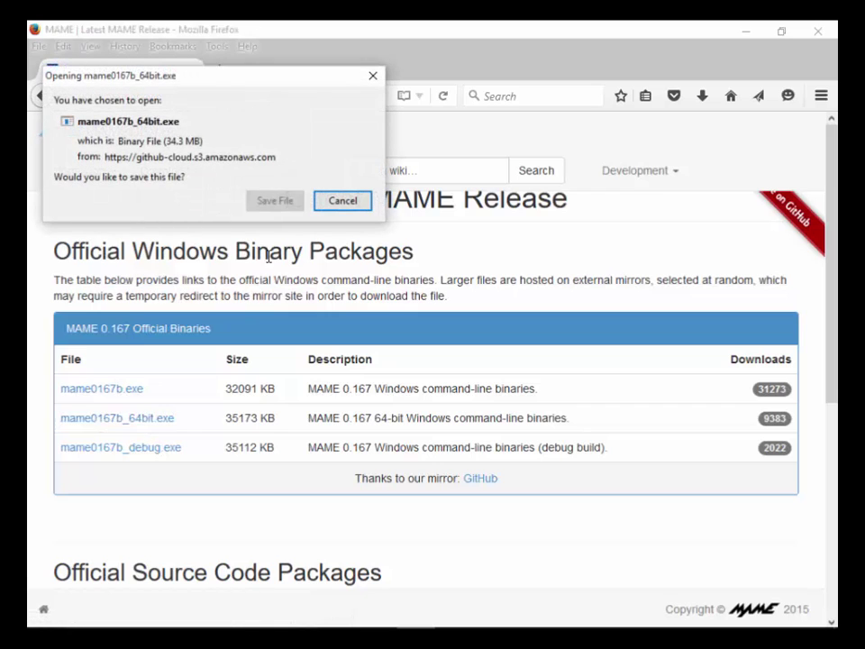
{"action": "left_click", "coordinate": [285, 206]}
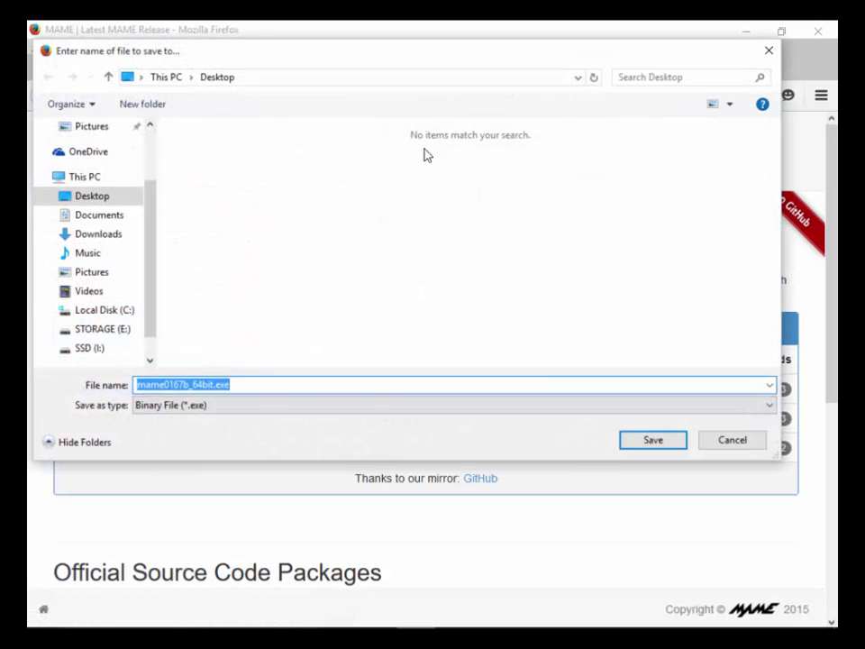
{"action": "left_click", "coordinate": [647, 444]}
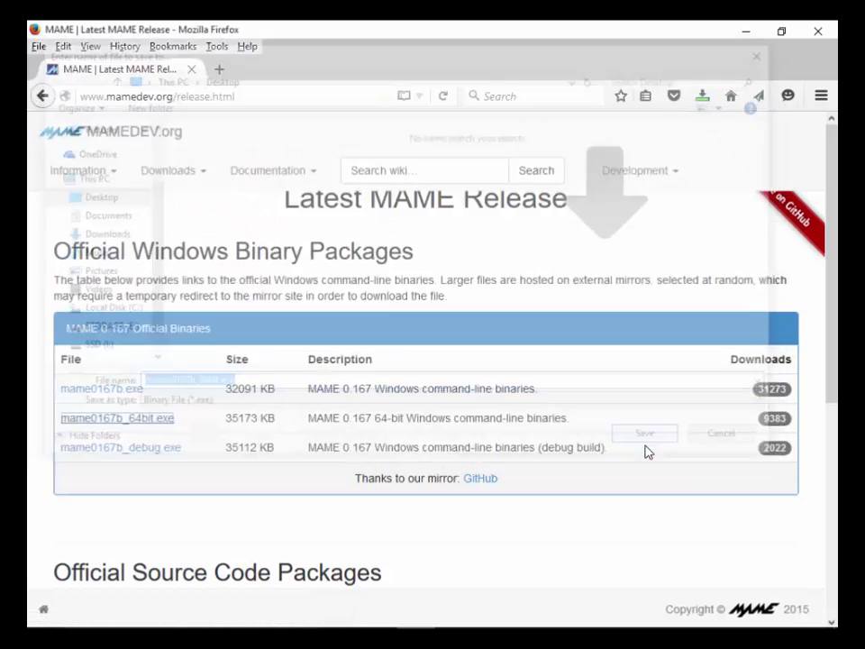
Step: Run the downloaded mame0167b_64bit.exe and set its extraction destination to a new folder named mame on the STORAGE (E:) drive
{"action": "left_click", "coordinate": [703, 99]}
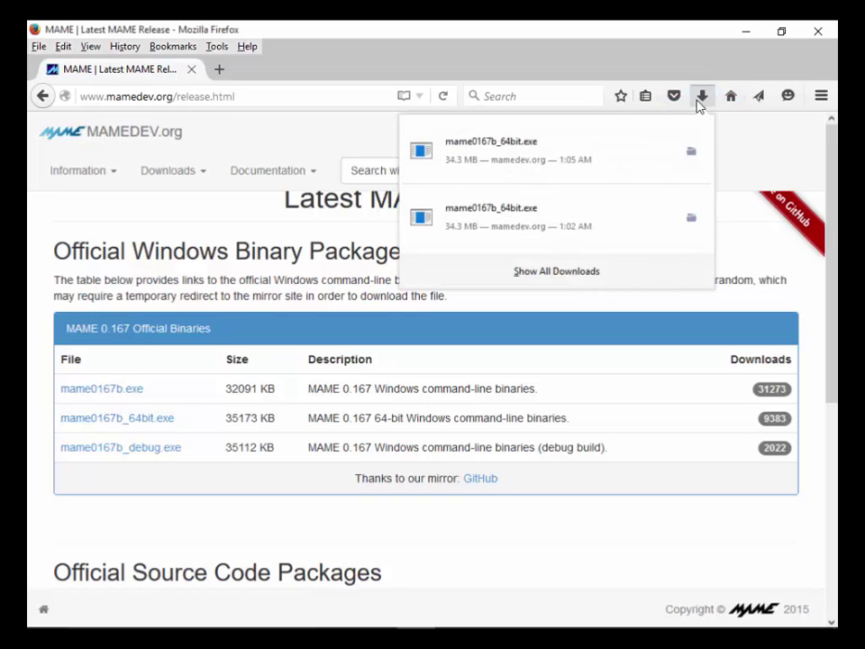
{"action": "left_click", "coordinate": [552, 163]}
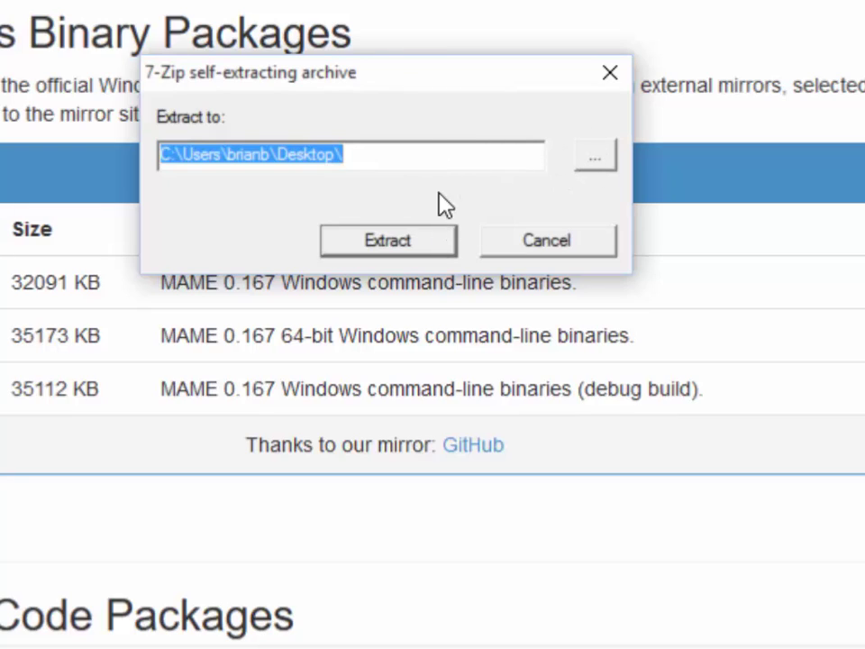
{"action": "left_click", "coordinate": [382, 151]}
{"action": "left_click_drag", "start_coordinate": [389, 157], "coordinate": [80, 153]}
{"action": "left_click", "coordinate": [585, 155]}
{"action": "scroll", "coordinate": [307, 352], "scroll_direction": "down", "scroll_amount": 1}
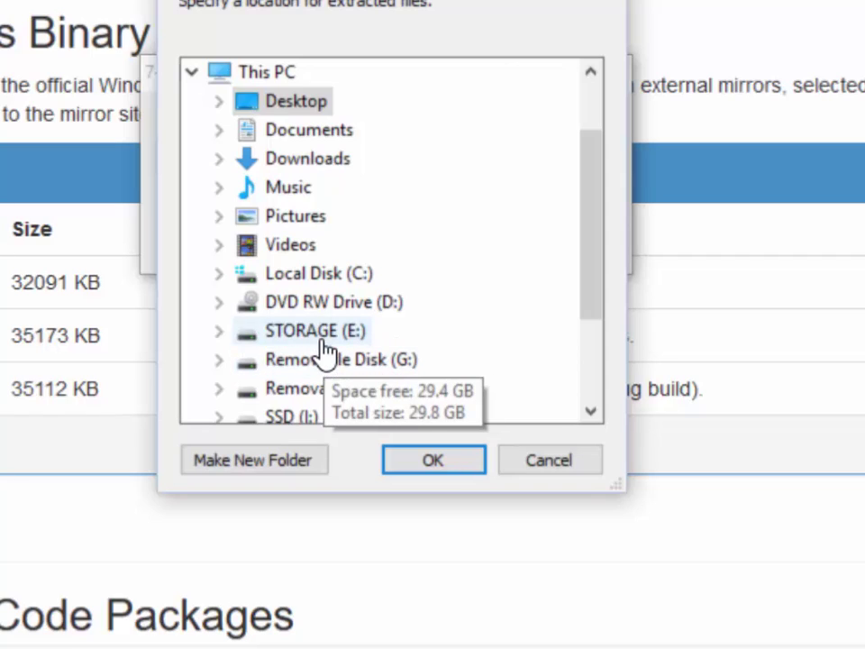
{"action": "left_click", "coordinate": [322, 340]}
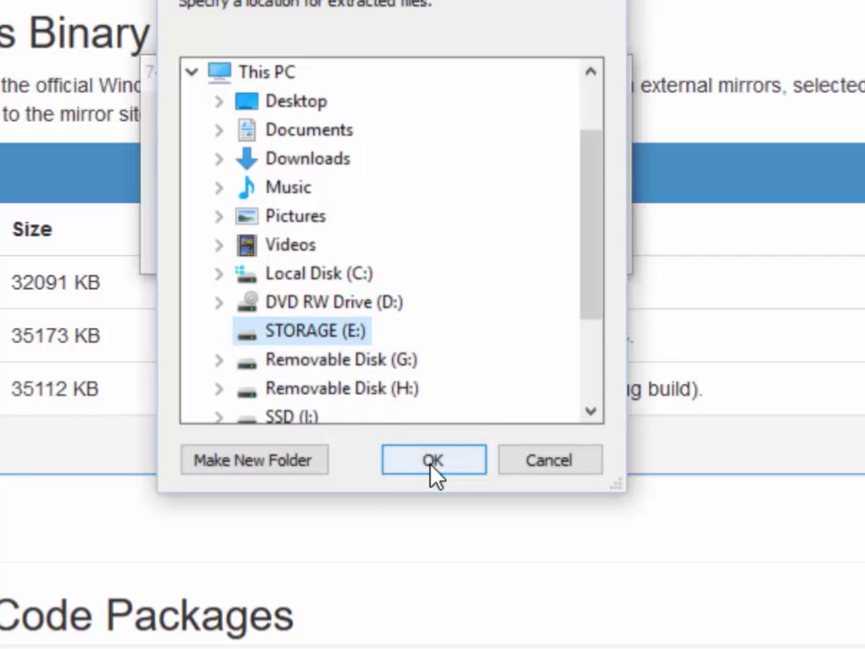
{"action": "left_click", "coordinate": [259, 463]}
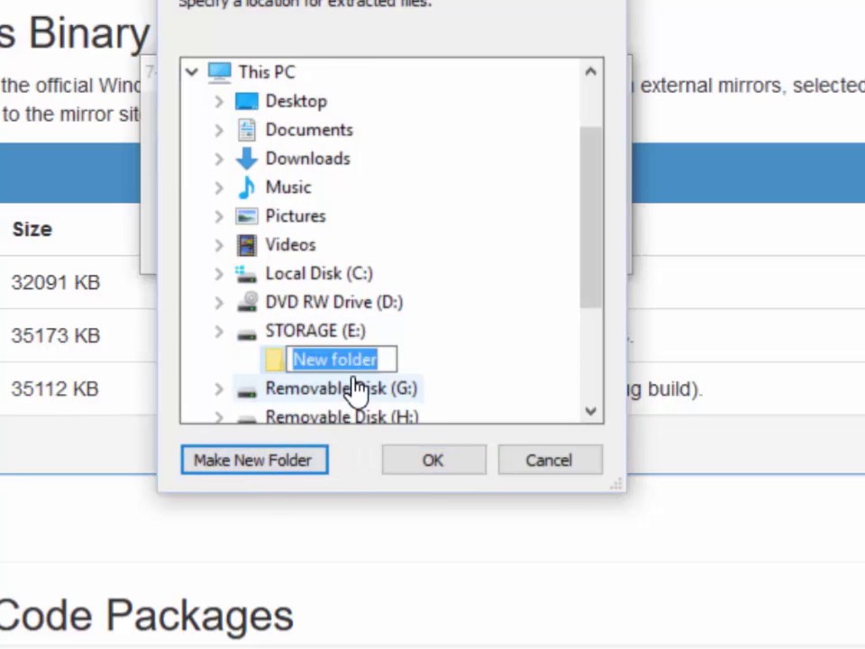
{"action": "type", "text": "mame"}
{"action": "left_click", "coordinate": [433, 464]}
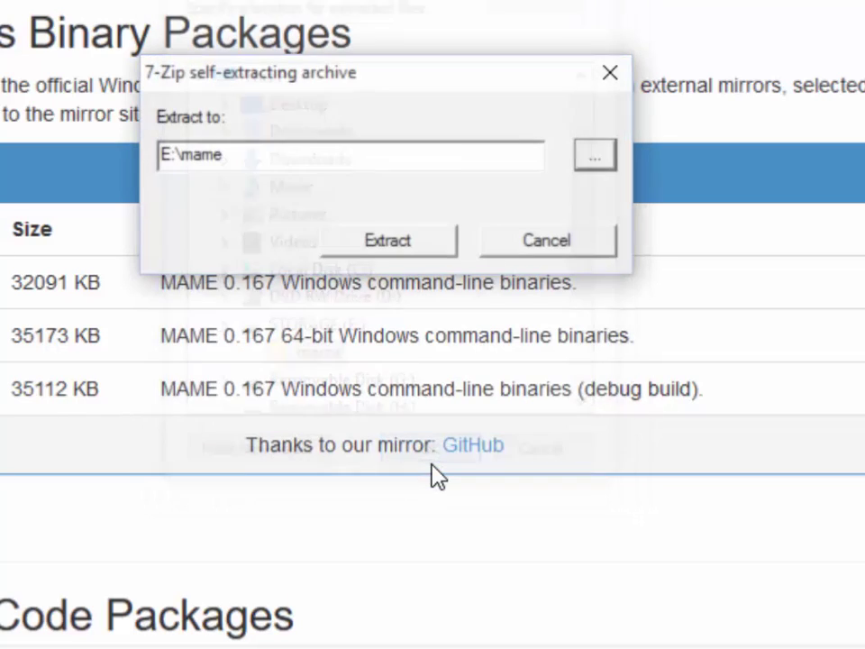
{"action": "left_click", "coordinate": [314, 155]}
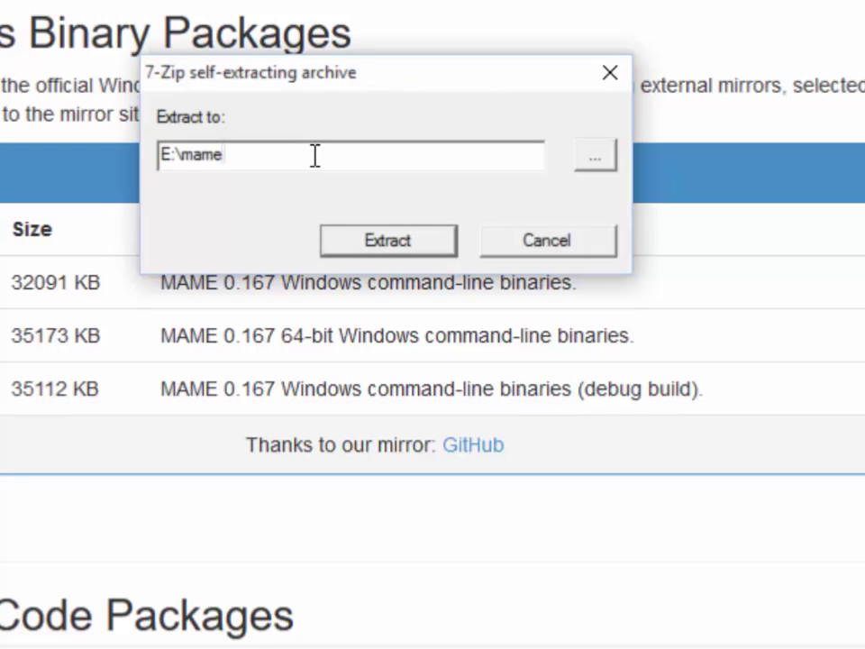
{"action": "left_click", "coordinate": [170, 155]}
{"action": "key", "text": "BackSpace"}
{"action": "type", "text": "c"}
{"action": "key", "text": "BackSpace"}
{"action": "type", "text": "e"}
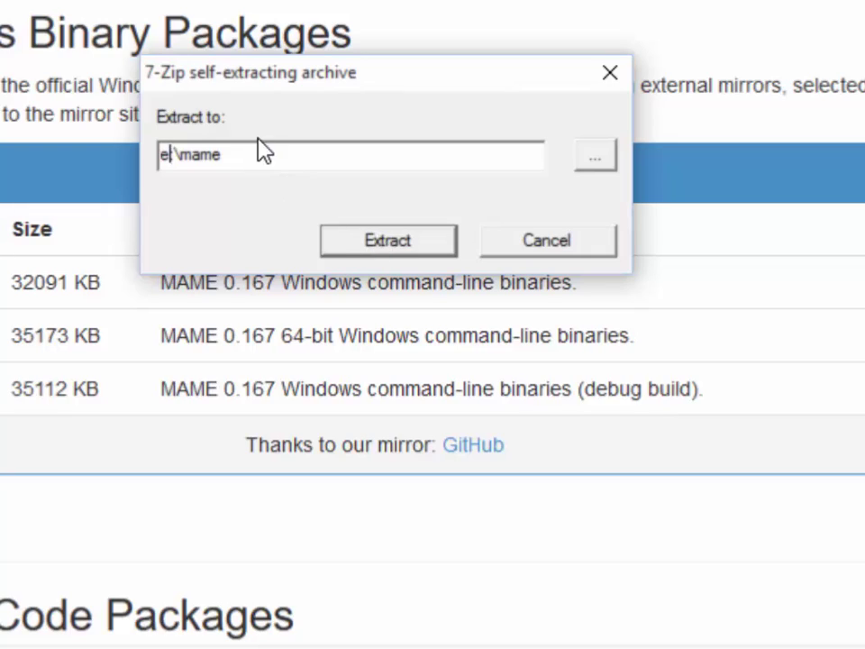
Step: Extract the MAME files to e:\mame
{"action": "left_click_drag", "start_coordinate": [272, 149], "coordinate": [152, 154]}
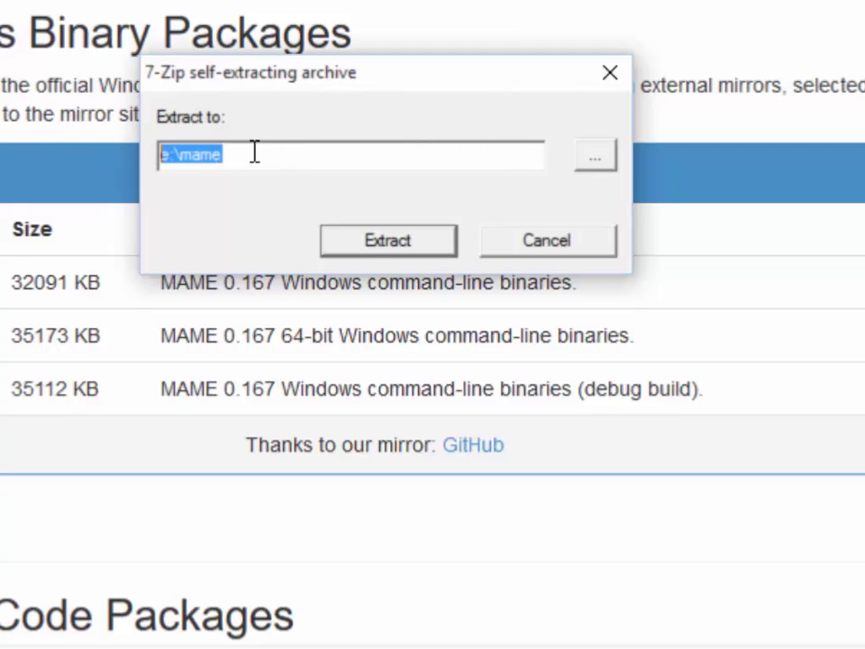
{"action": "left_click", "coordinate": [357, 240]}
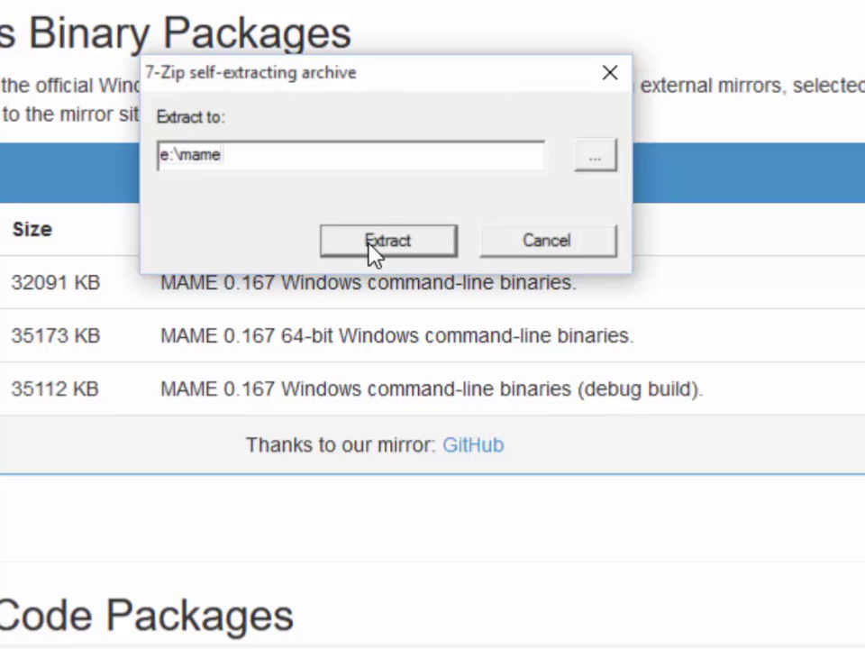
{"action": "left_click", "coordinate": [371, 250]}
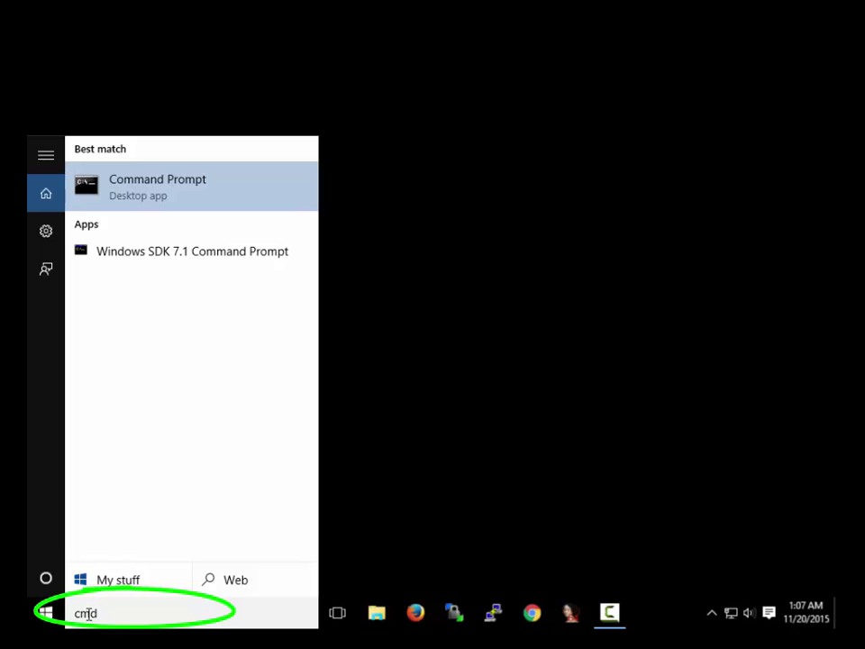
Step: Open Command Prompt, switch to the E: drive and change to the mame directory
{"action": "key", "text": "Return"}
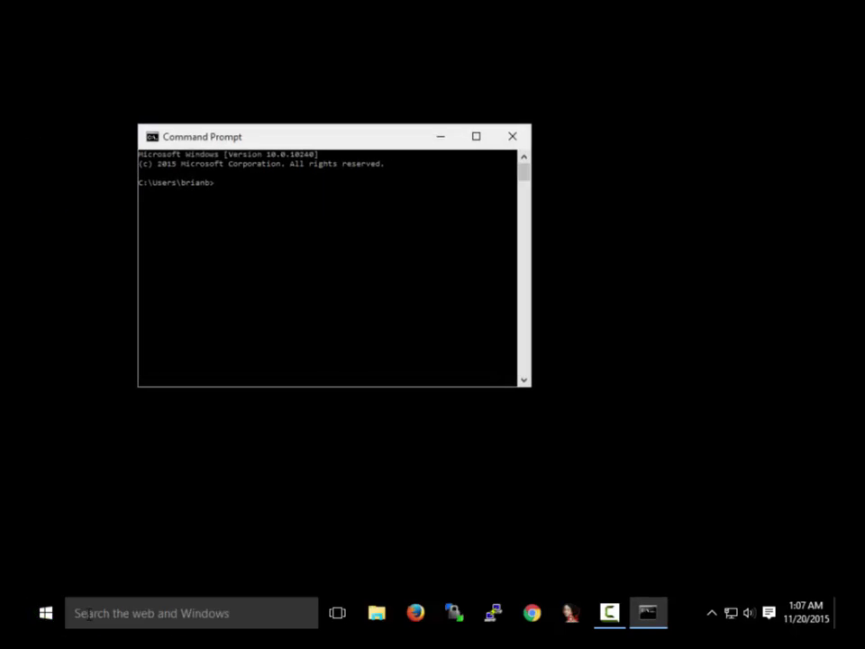
{"action": "left_click_drag", "start_coordinate": [288, 135], "coordinate": [257, 189]}
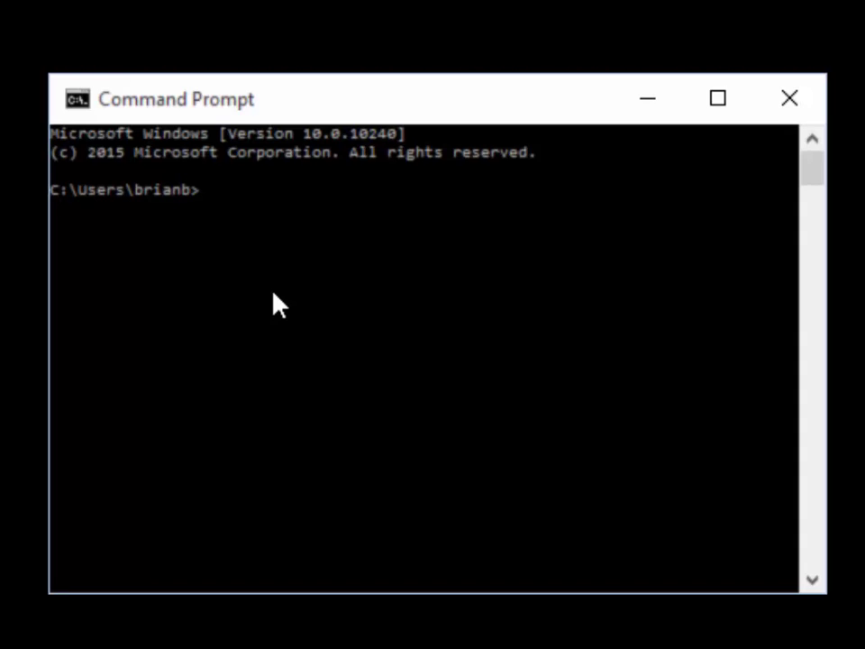
{"action": "type", "text": "e:"}
{"action": "key", "text": "Return"}
{"action": "type", "text": "cd mame"}
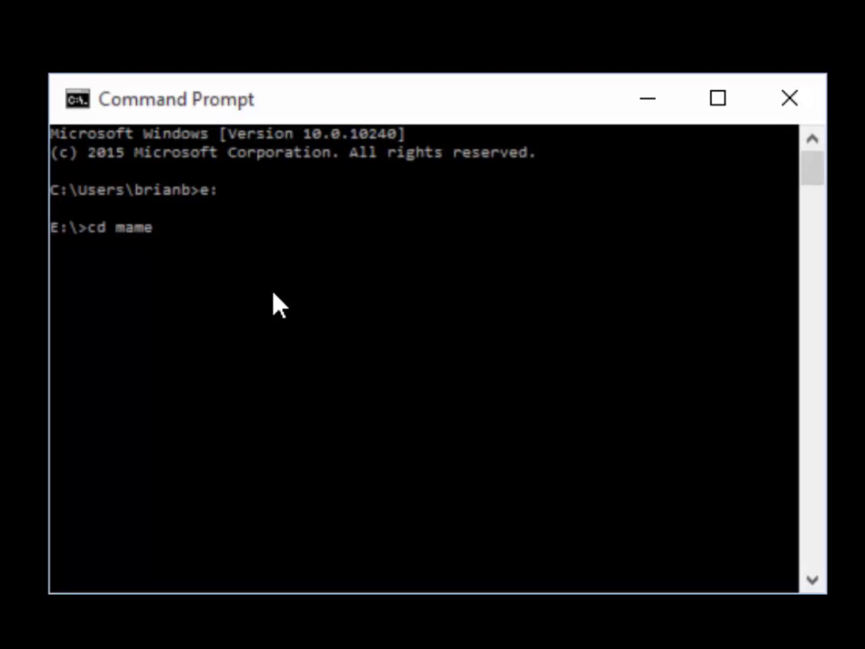
{"action": "key", "text": "Return"}
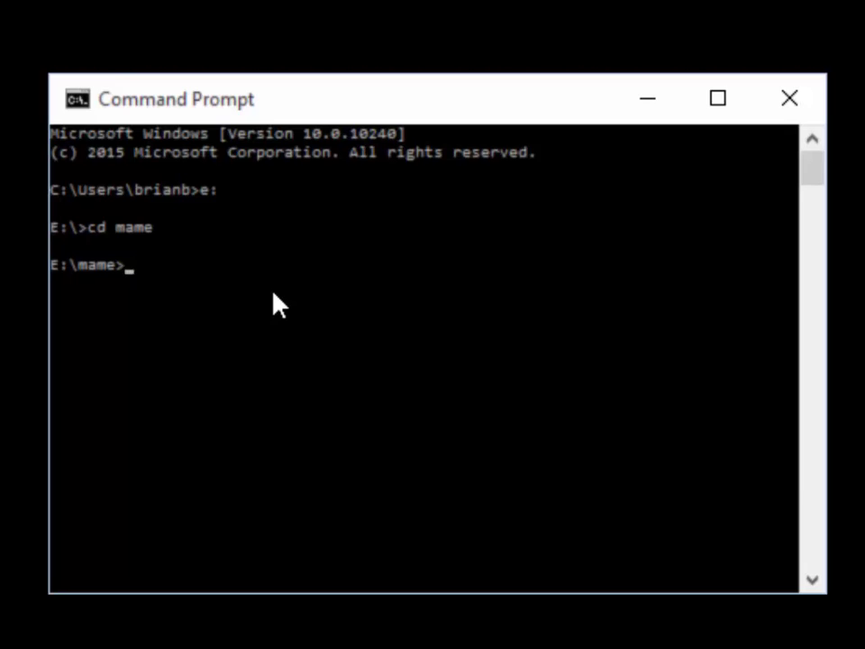
Step: List the contents of the E:\mame directory and look through the extracted files
{"action": "type", "text": "dir"}
{"action": "key", "text": "Return"}
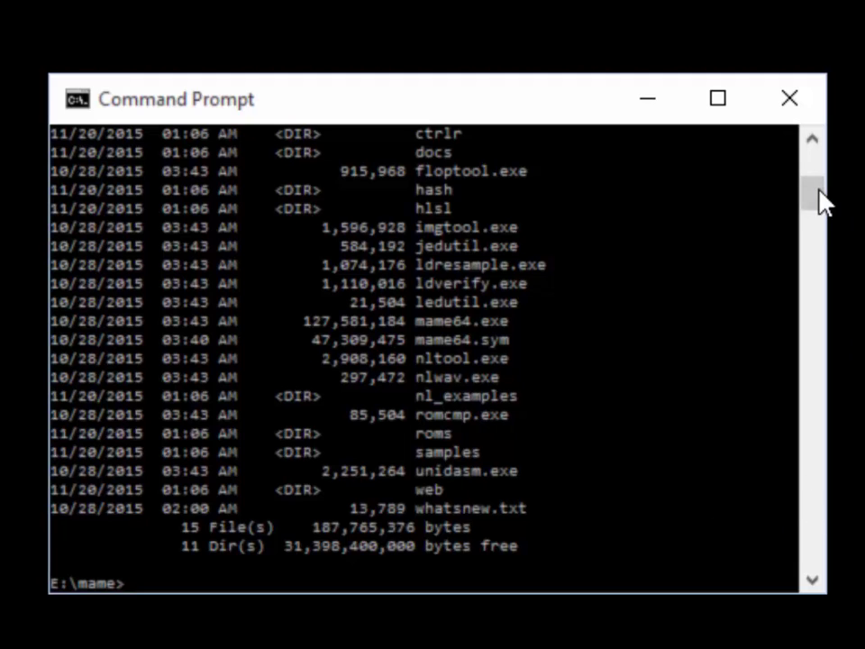
{"action": "mouse_move", "coordinate": [819, 187]}
{"action": "left_mouse_down"}
{"action": "mouse_move", "coordinate": [818, 177]}
{"action": "mouse_move", "coordinate": [821, 201]}
{"action": "left_mouse_up"}
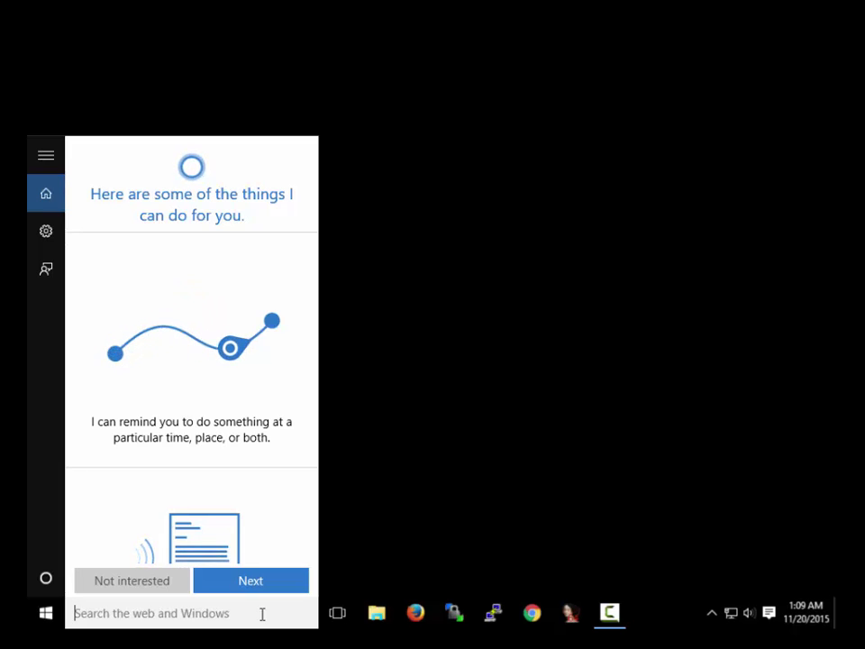
Step: Open the E: drive in File Explorer and go to the roms folder inside mame
{"action": "type", "text": "e:"}
{"action": "key", "text": "Return"}
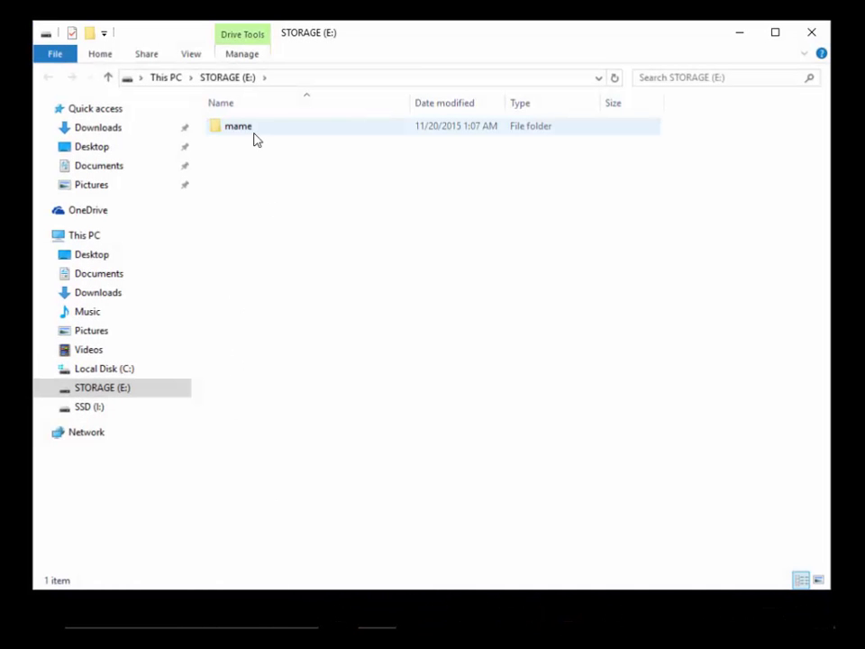
{"action": "double_click", "coordinate": [232, 135]}
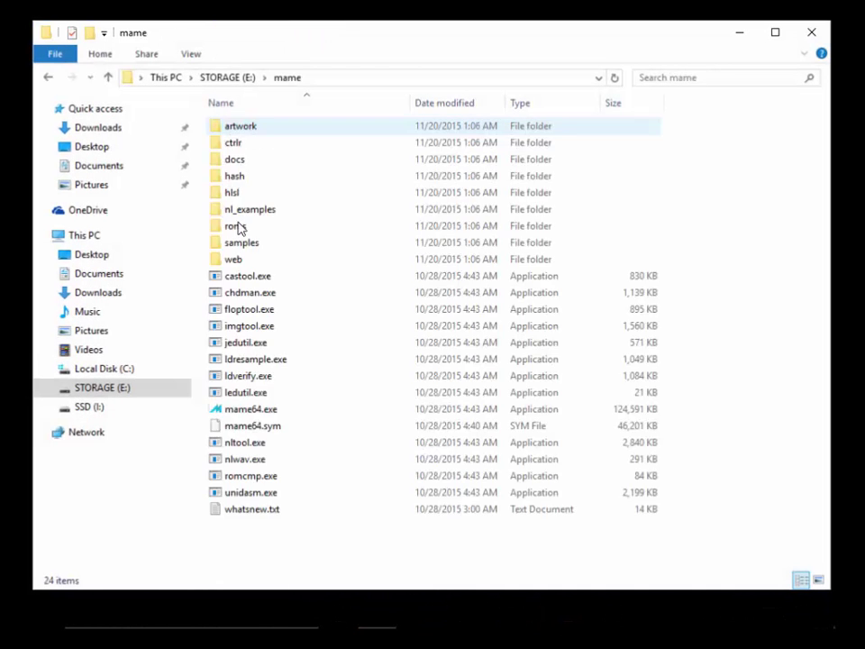
{"action": "left_click", "coordinate": [248, 228]}
{"action": "double_click", "coordinate": [236, 227]}
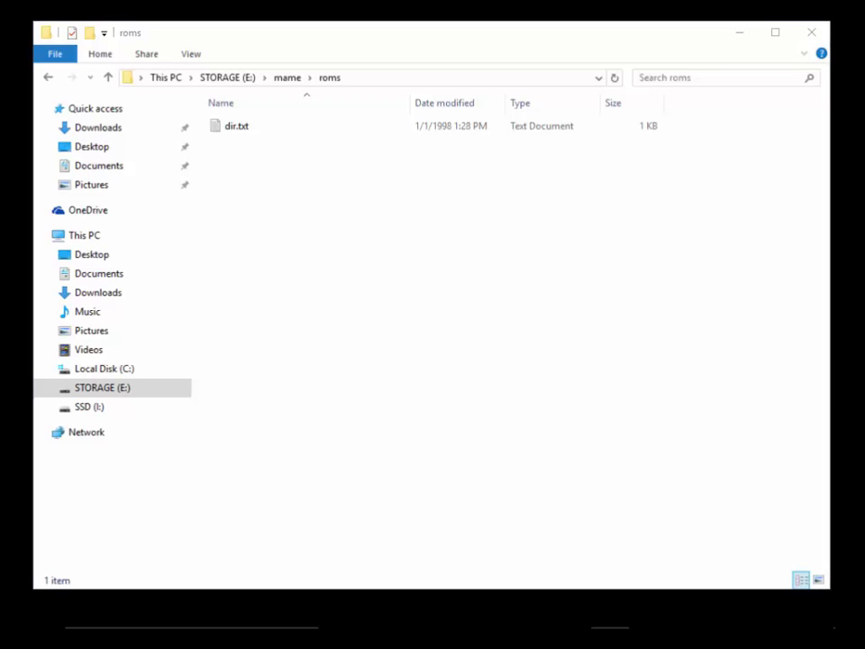
Step: Place frogger.7z in the roms folder and extract it with 7-Zip into a frogger subfolder
{"action": "left_click_drag", "start_coordinate": [792, 610], "coordinate": [329, 192]}
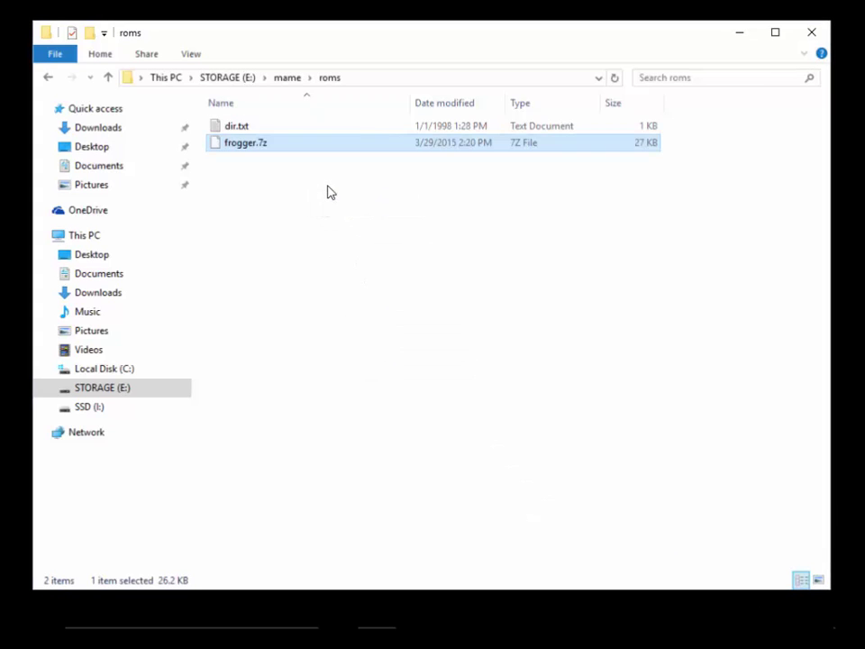
{"action": "right_click", "coordinate": [254, 151]}
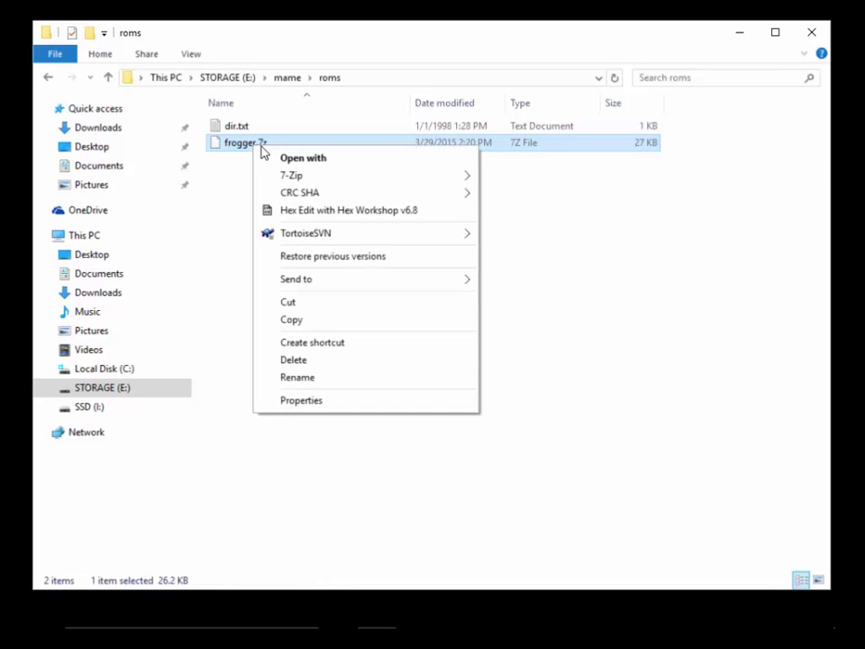
{"action": "mouse_move", "coordinate": [286, 180]}
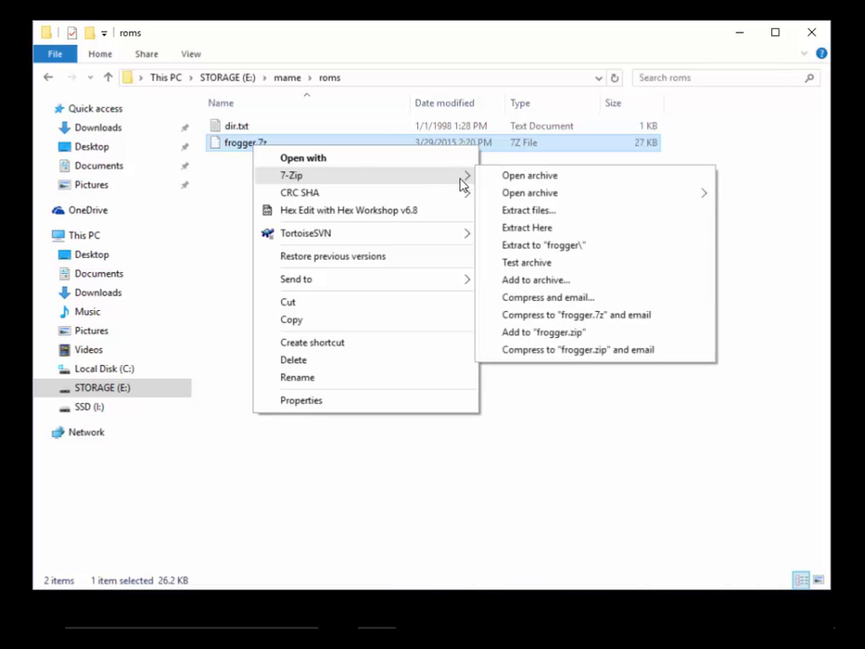
{"action": "left_click", "coordinate": [503, 248]}
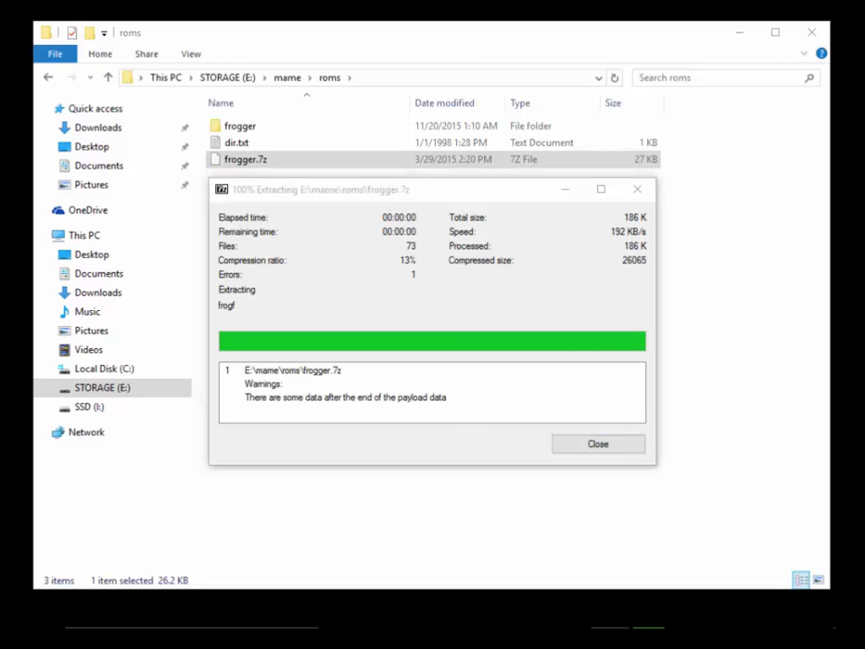
{"action": "left_click", "coordinate": [599, 446]}
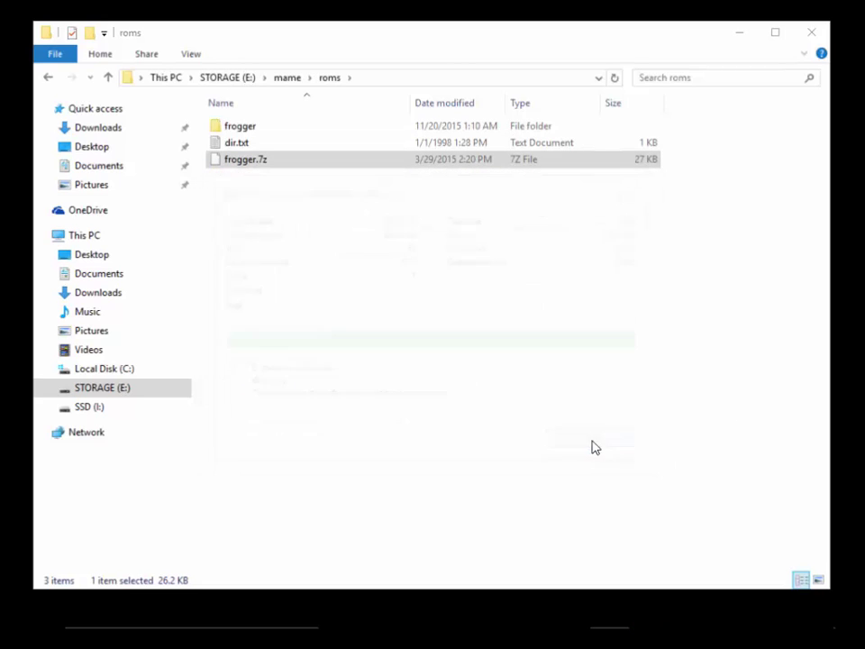
Step: Rename the archive frogger.7z in the roms folder to frogger.7z-dist and accept the extension change
{"action": "right_click", "coordinate": [246, 167]}
{"action": "left_click", "coordinate": [302, 396]}
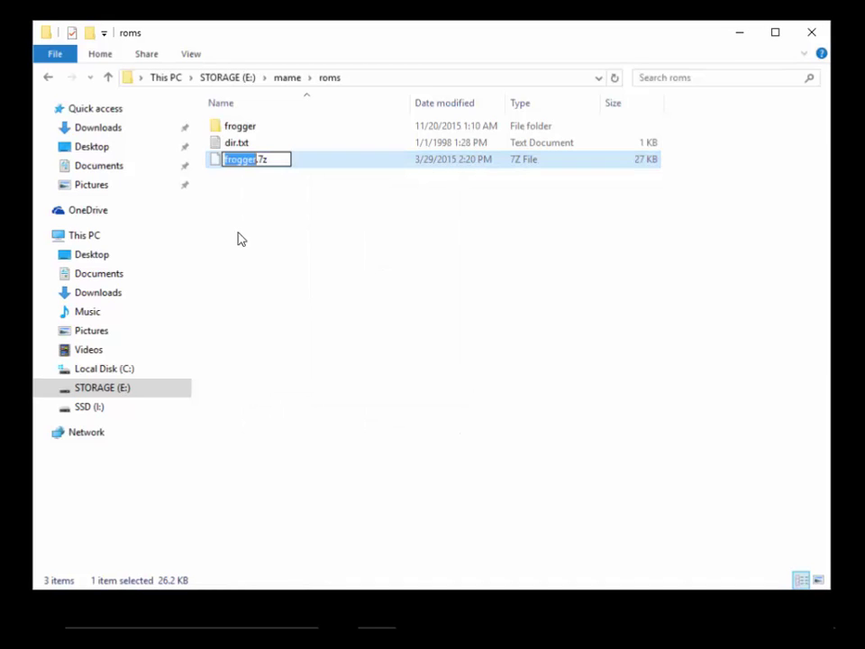
{"action": "left_click", "coordinate": [257, 158]}
{"action": "type", "text": "-"}
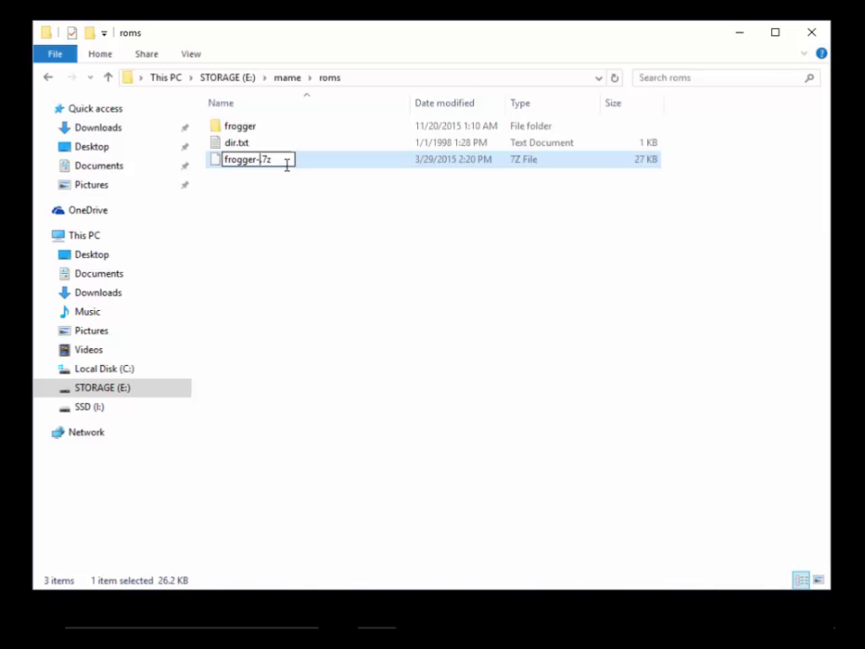
{"action": "key", "text": "BackSpace"}
{"action": "type", "text": "-dist"}
{"action": "left_click", "coordinate": [244, 228]}
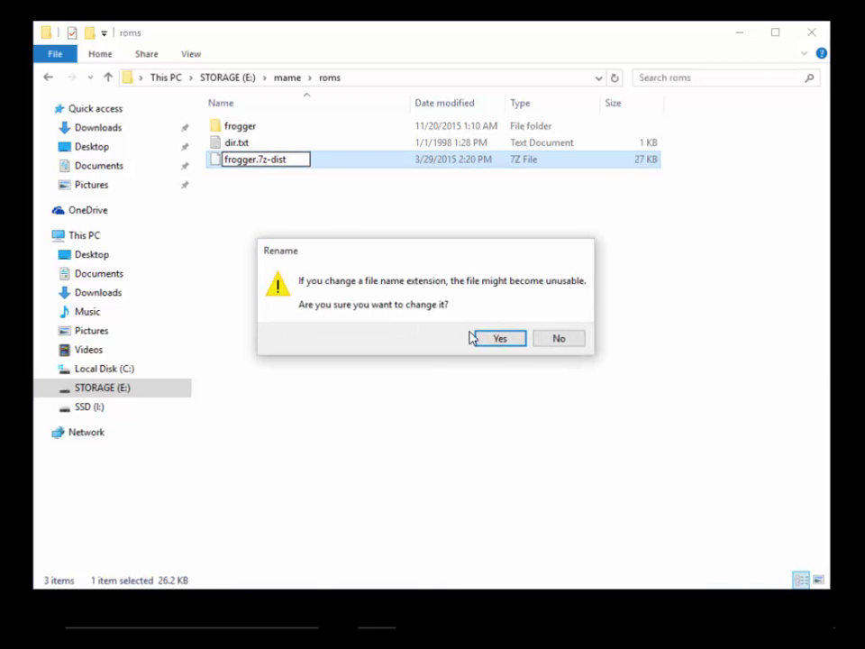
{"action": "left_click", "coordinate": [498, 339]}
Step: Open the frogger folder and examine its ROM files, including frogger.26, frogger.27 and frsm3.7
{"action": "double_click", "coordinate": [238, 127]}
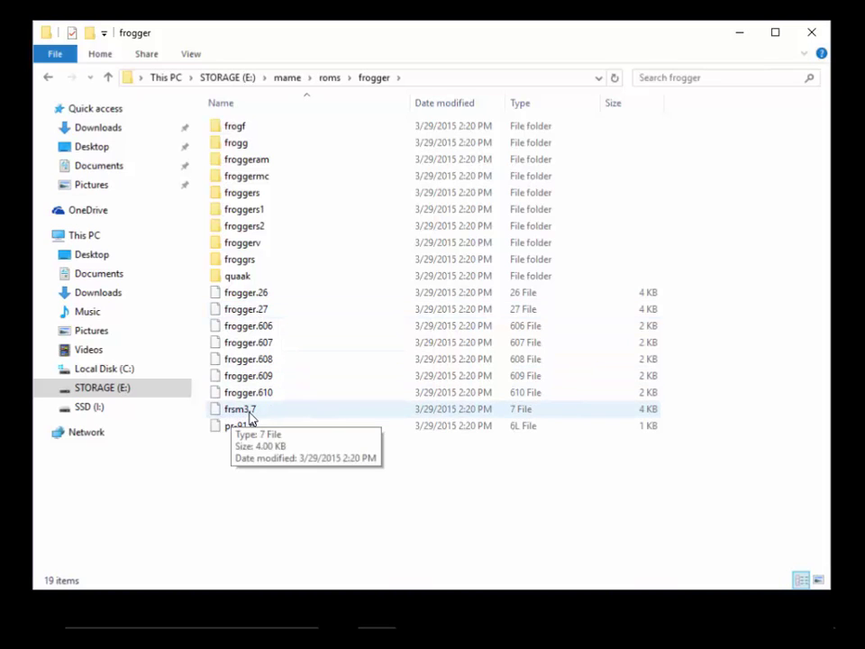
{"action": "left_click", "coordinate": [255, 415]}
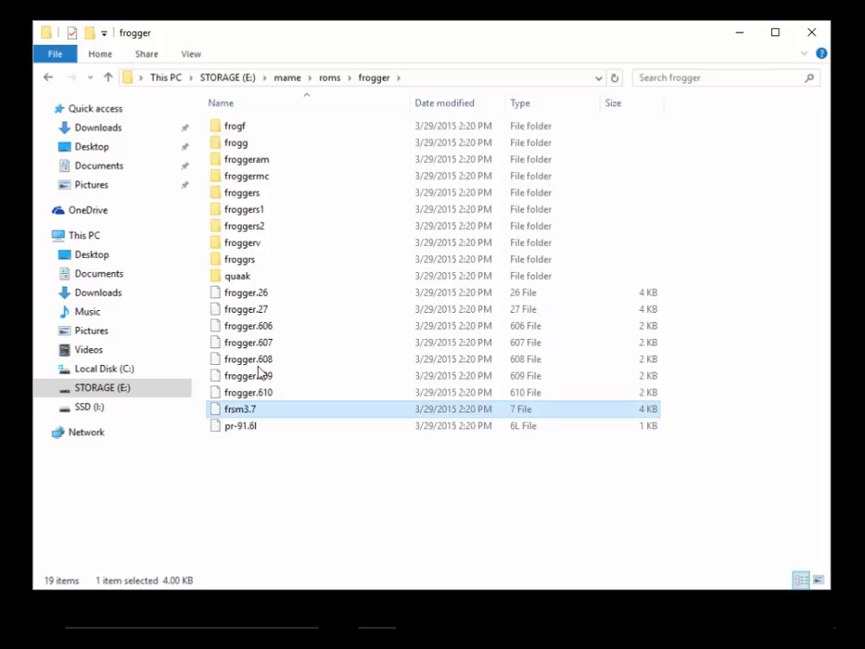
{"action": "left_click", "coordinate": [264, 295]}
{"action": "left_click", "coordinate": [263, 311]}
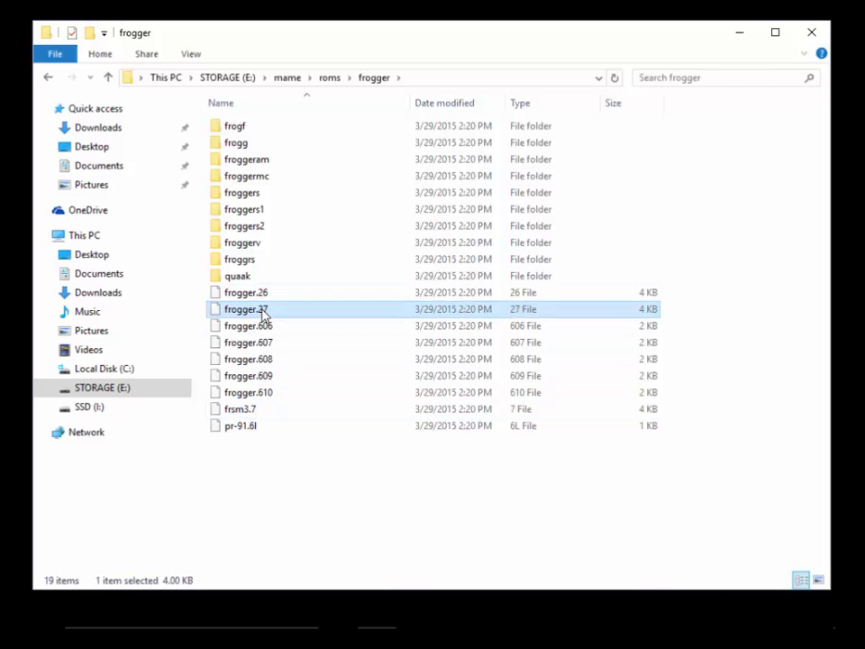
{"action": "left_click", "coordinate": [257, 411]}
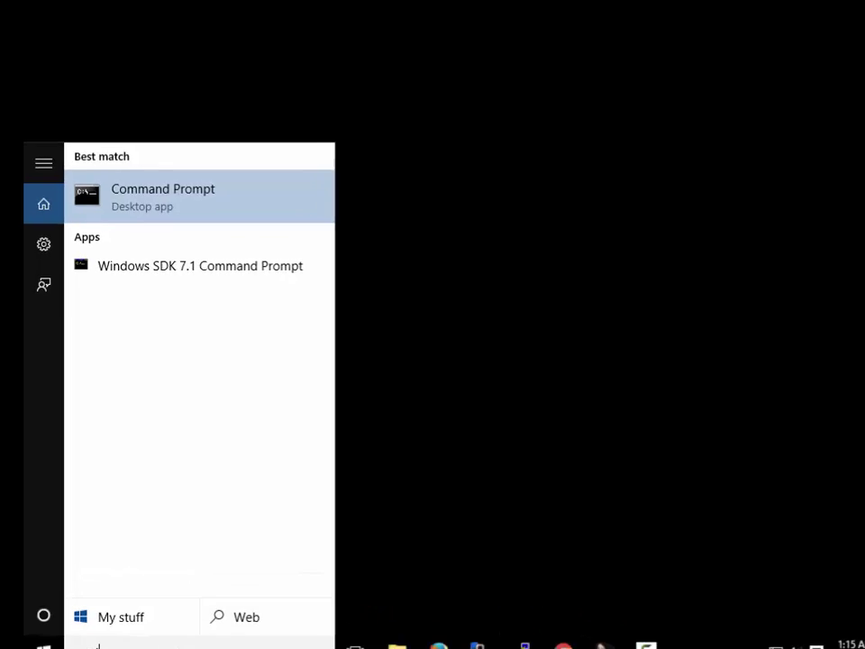
Step: Open a new Command Prompt, switch to the E: drive and change to the mame directory
{"action": "key", "text": "Return"}
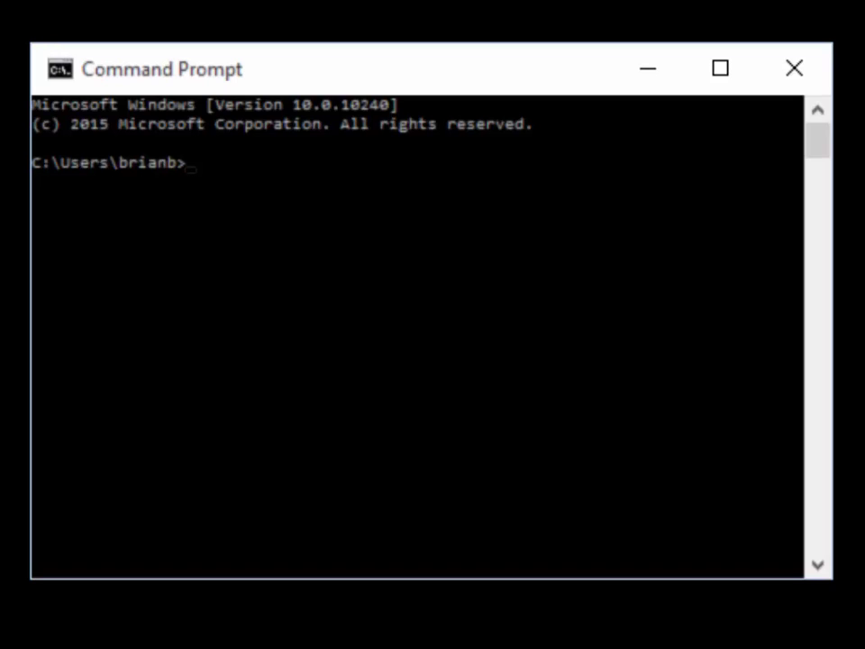
{"action": "type", "text": "e:"}
{"action": "key", "text": "Return"}
{"action": "type", "text": "cd mame"}
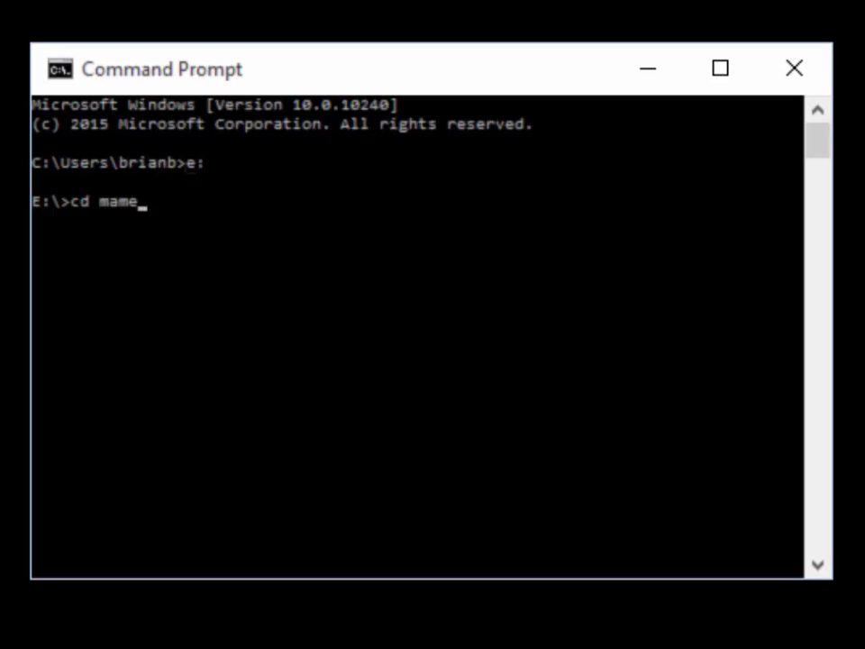
{"action": "key", "text": "Return"}
Step: List the contents of E:\mame and locate the mame64.exe program
{"action": "type", "text": "dir"}
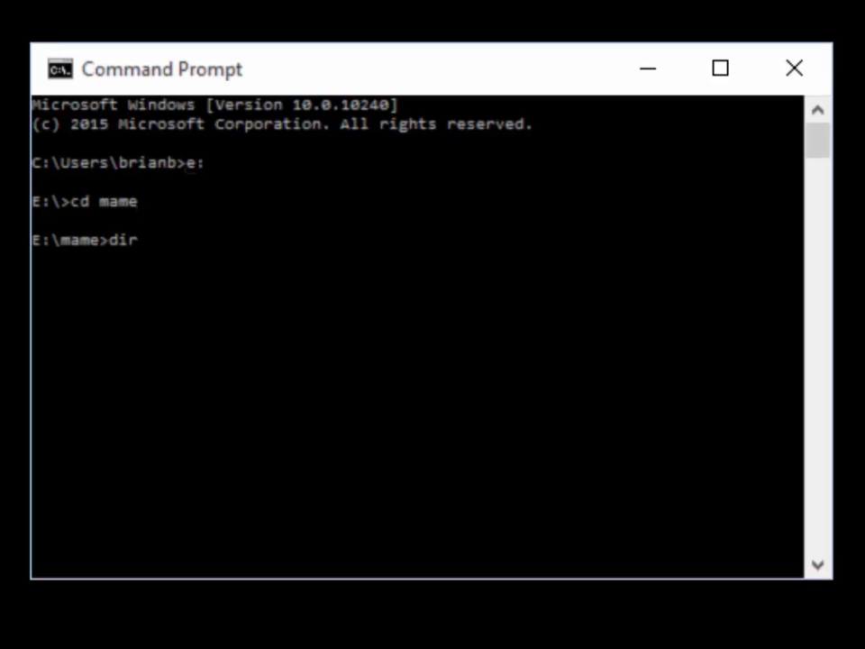
{"action": "key", "text": "Return"}
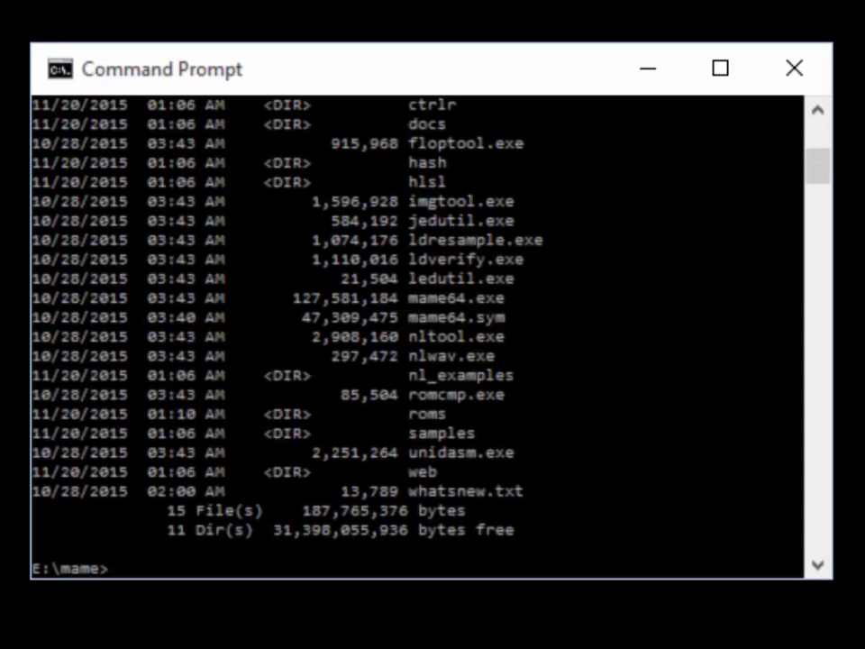
{"action": "mouse_move", "coordinate": [442, 286]}
{"action": "left_mouse_down"}
{"action": "mouse_move", "coordinate": [421, 294]}
{"action": "mouse_move", "coordinate": [510, 297]}
{"action": "left_mouse_up"}
Step: Launch Frogger with the MAME debugger enabled by running mame64 frogger -debug
{"action": "type", "text": "mame64"}
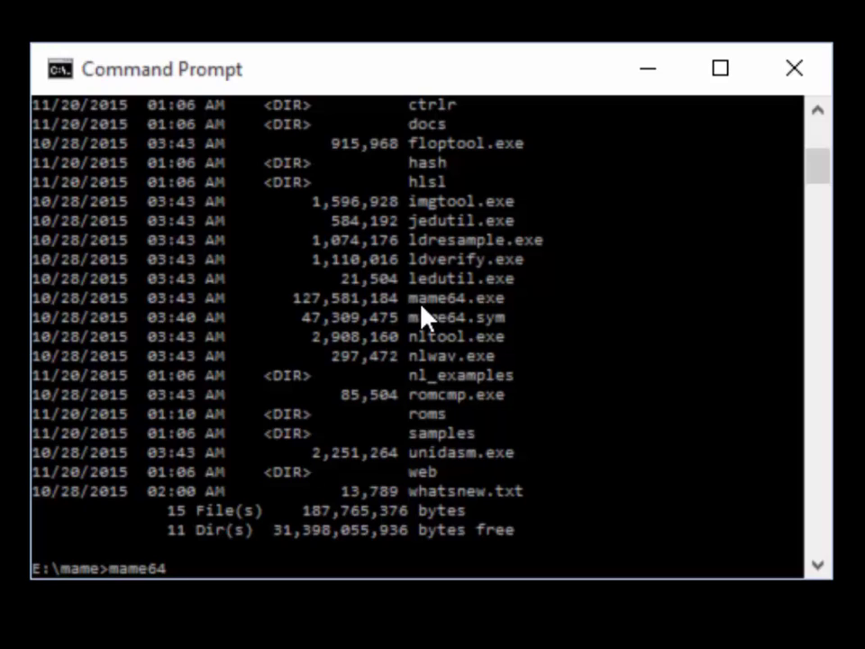
{"action": "type", "text": "frogger"}
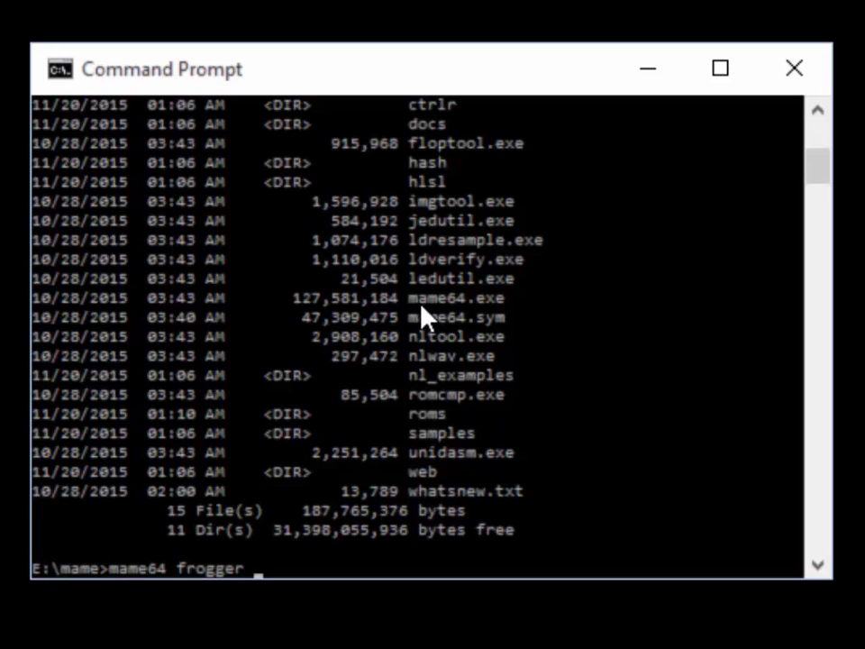
{"action": "type", "text": " -debug"}
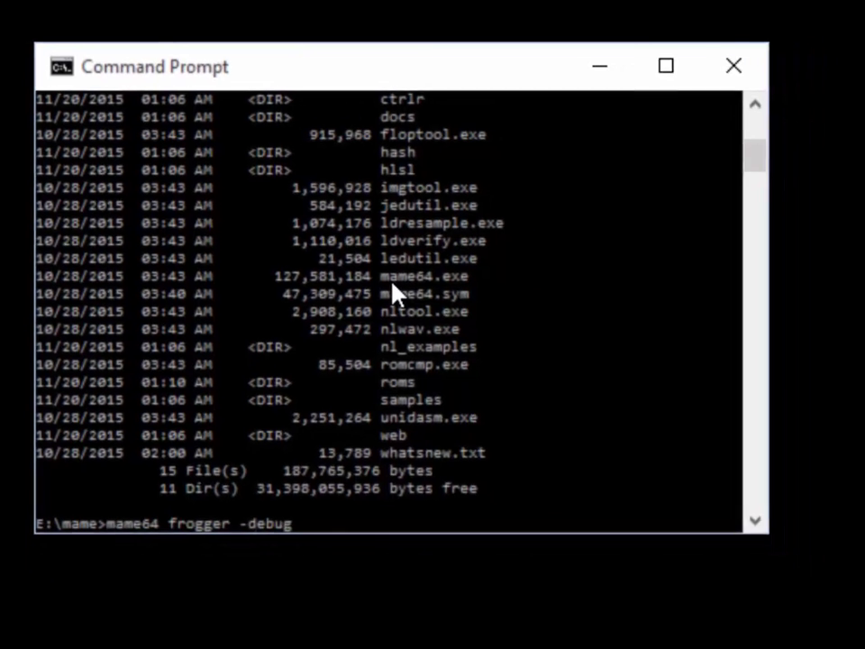
{"action": "key", "text": "Return"}
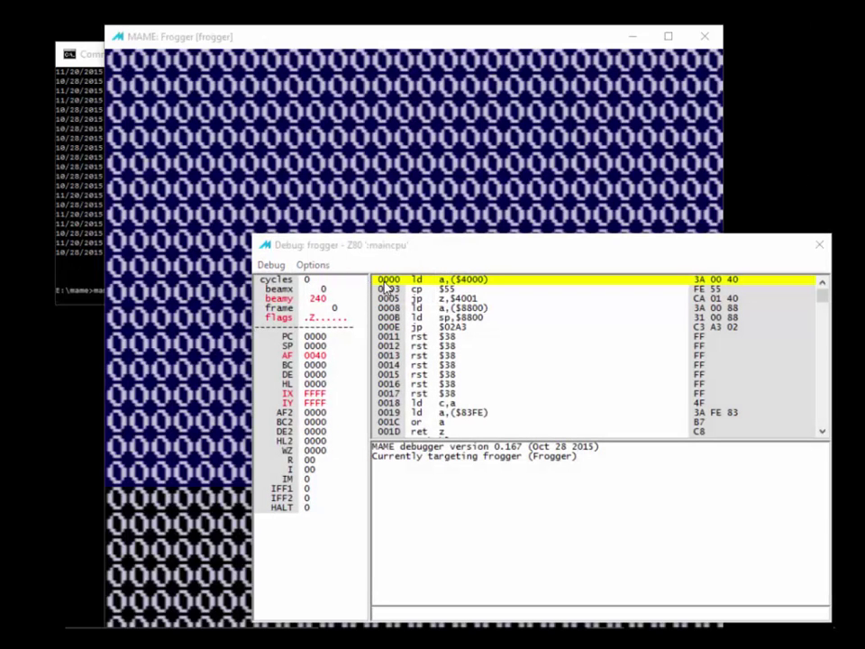
Step: Open a new memory window, arrange it clear of the debugger window and display memory from address 0x8000
{"action": "left_click_drag", "start_coordinate": [429, 248], "coordinate": [394, 133]}
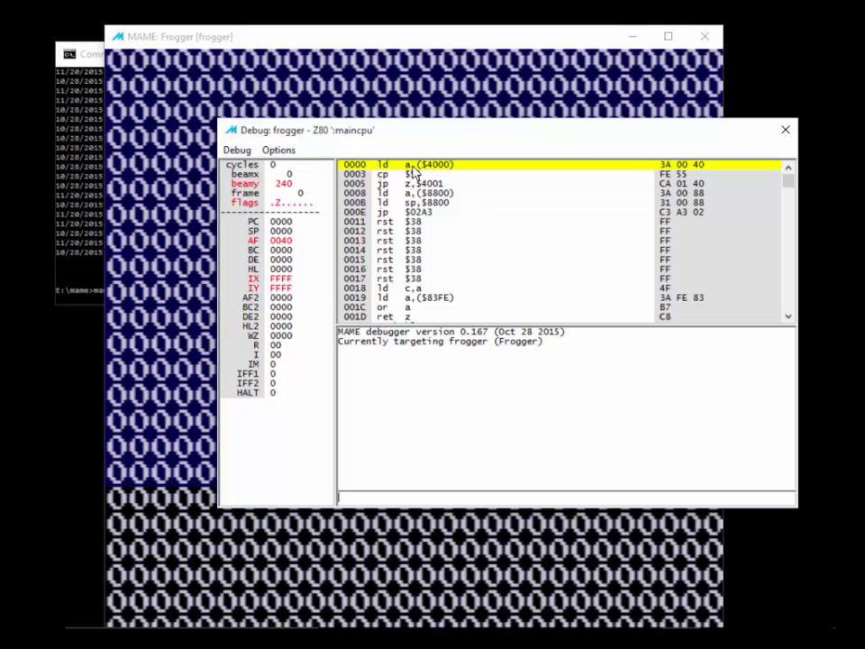
{"action": "left_click_drag", "start_coordinate": [470, 134], "coordinate": [489, 241]}
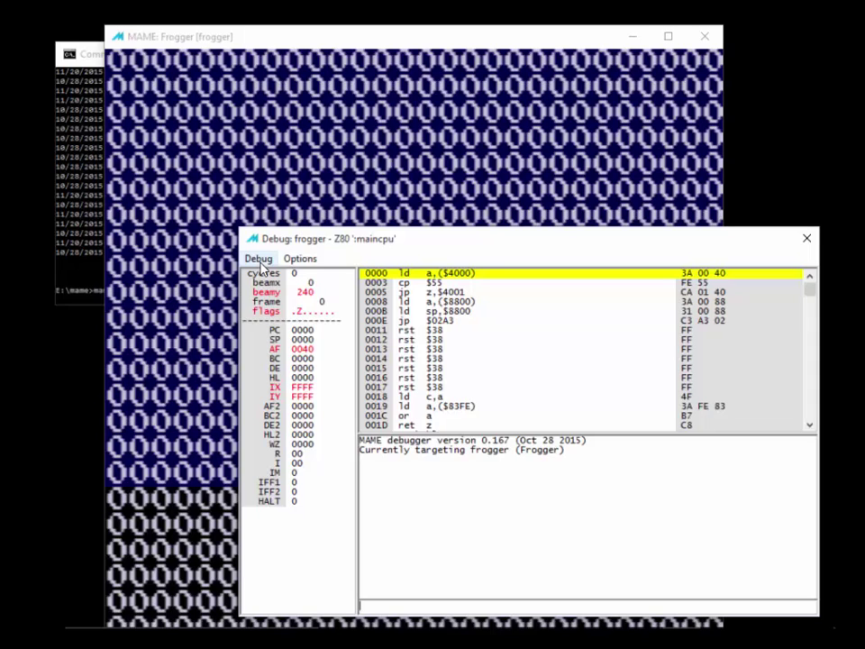
{"action": "left_click", "coordinate": [258, 260]}
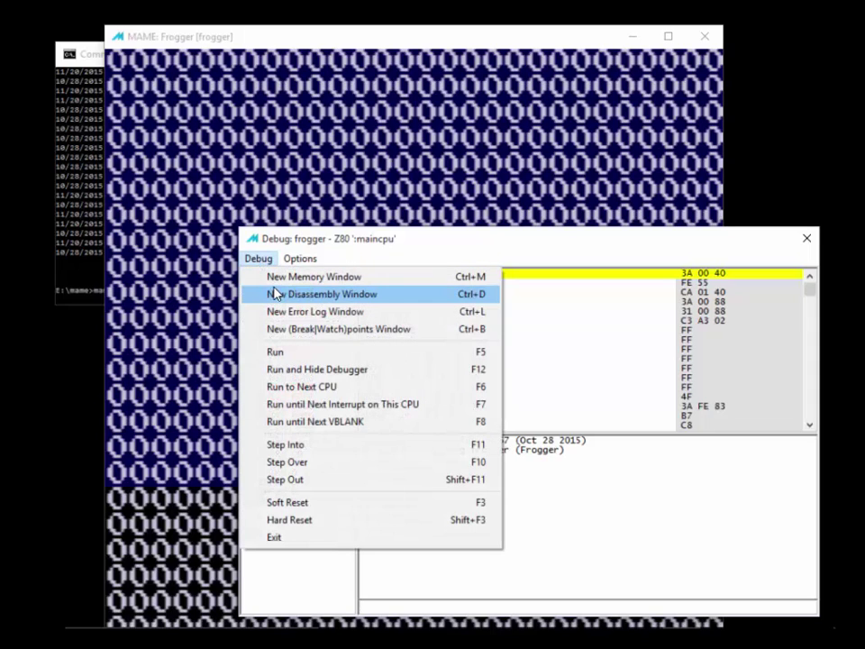
{"action": "left_click", "coordinate": [276, 279]}
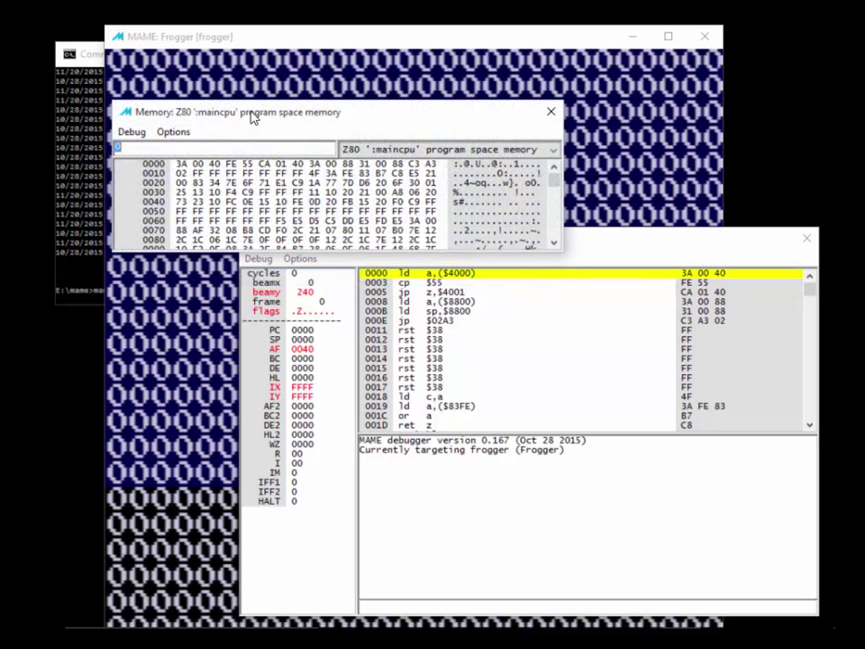
{"action": "left_click_drag", "start_coordinate": [245, 120], "coordinate": [189, 59]}
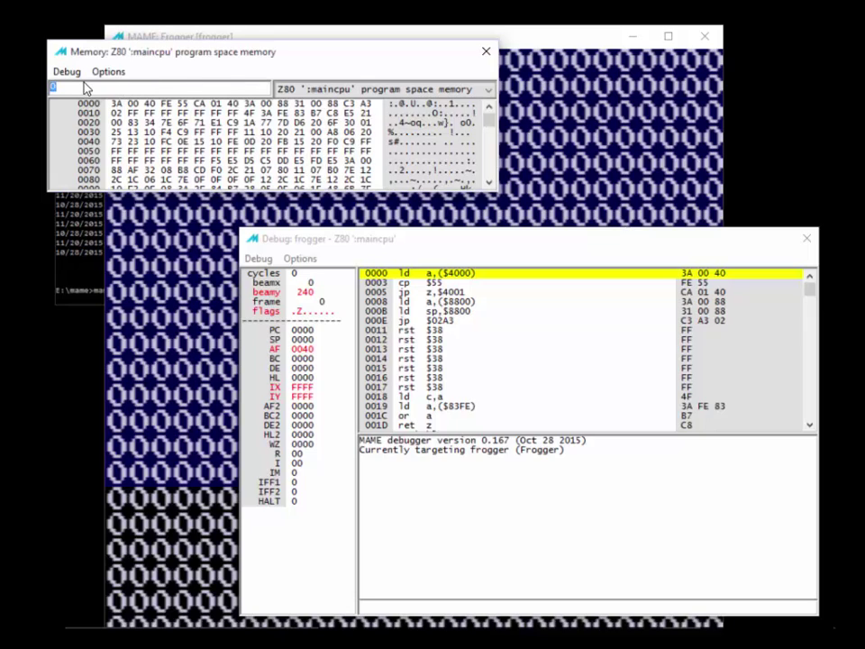
{"action": "type", "text": "0x8000"}
{"action": "key", "text": "Return"}
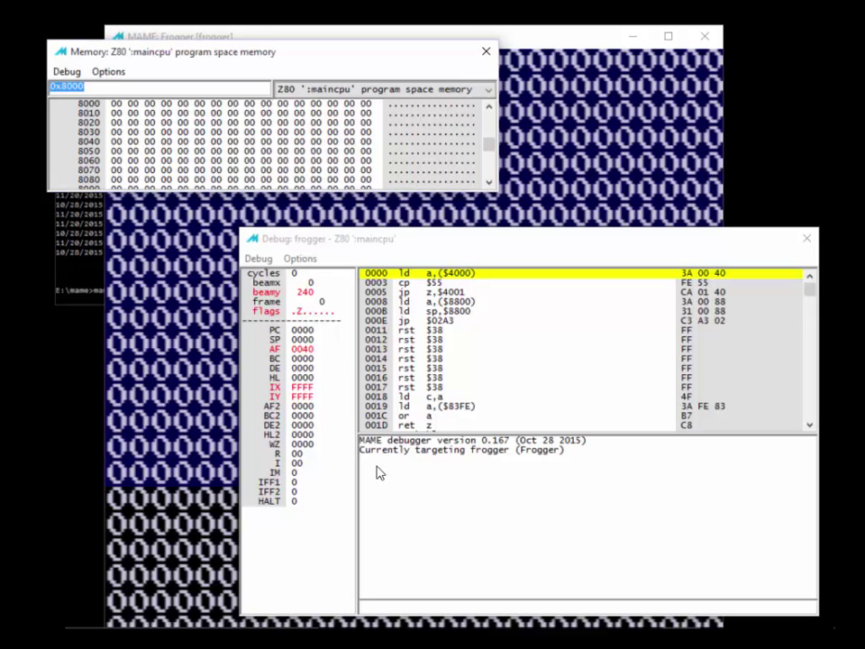
Step: Run Frogger from the debugger and reposition the debugger window to watch the game and memory while it runs
{"action": "left_click", "coordinate": [338, 238]}
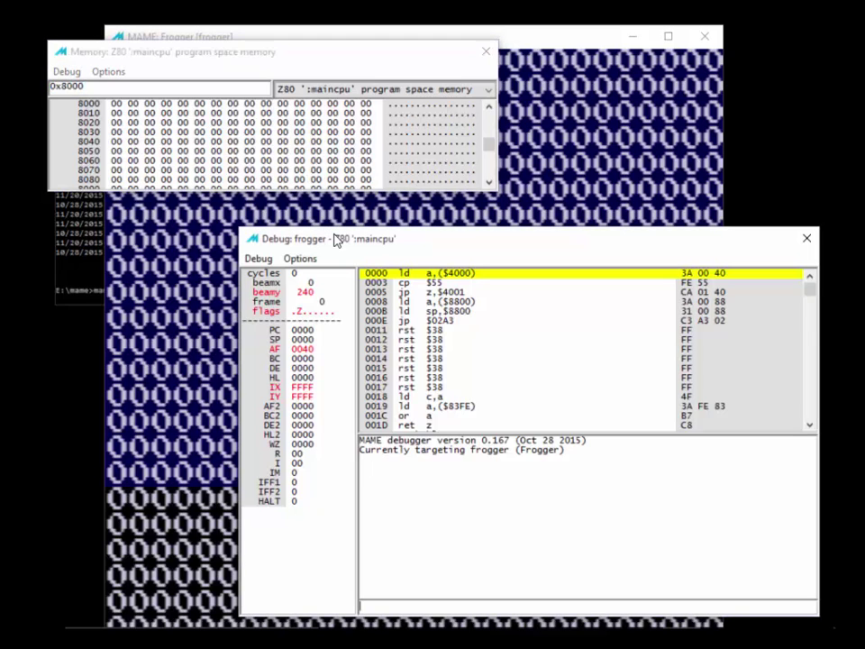
{"action": "key", "text": "F5"}
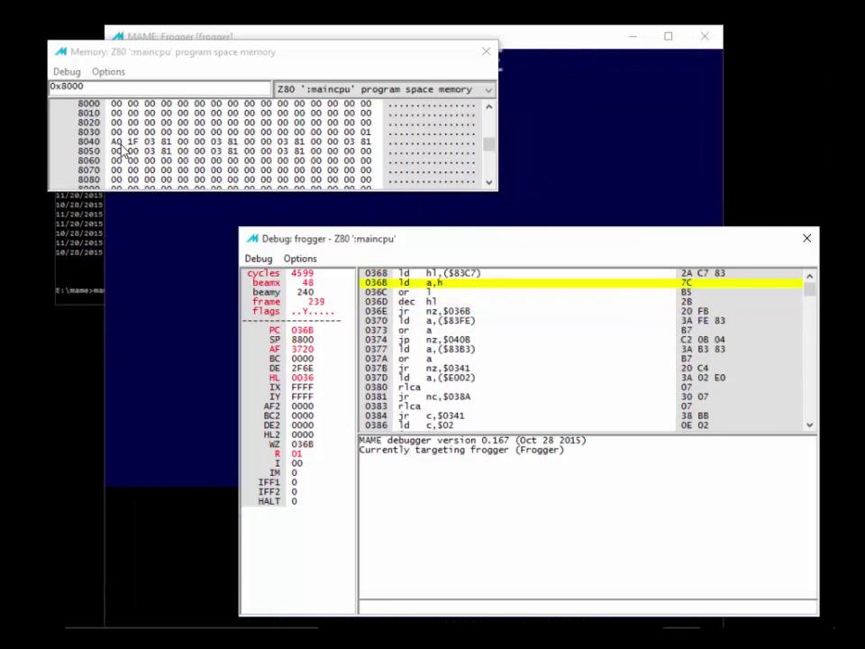
{"action": "left_click_drag", "start_coordinate": [325, 246], "coordinate": [498, 194]}
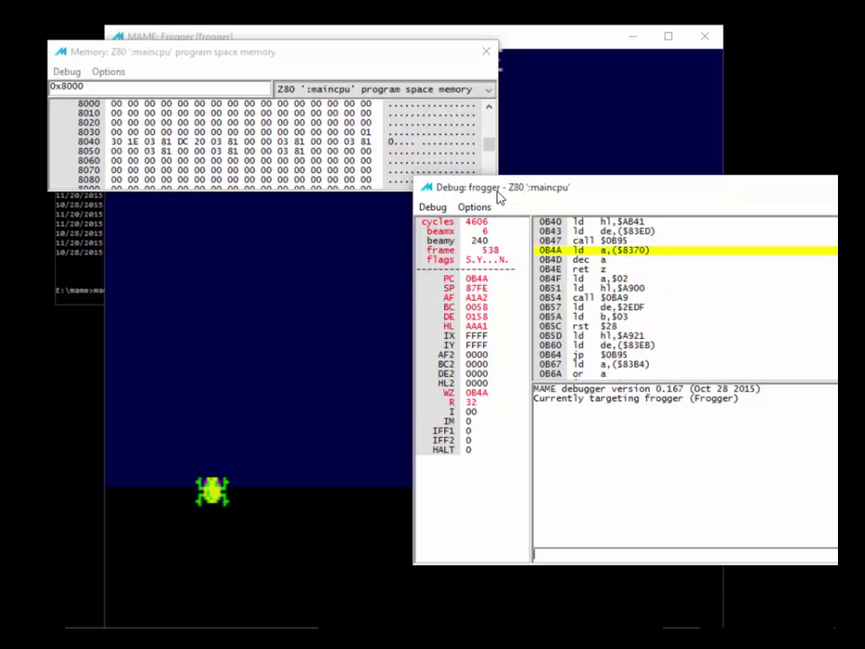
{"action": "left_click_drag", "start_coordinate": [525, 189], "coordinate": [247, 228]}
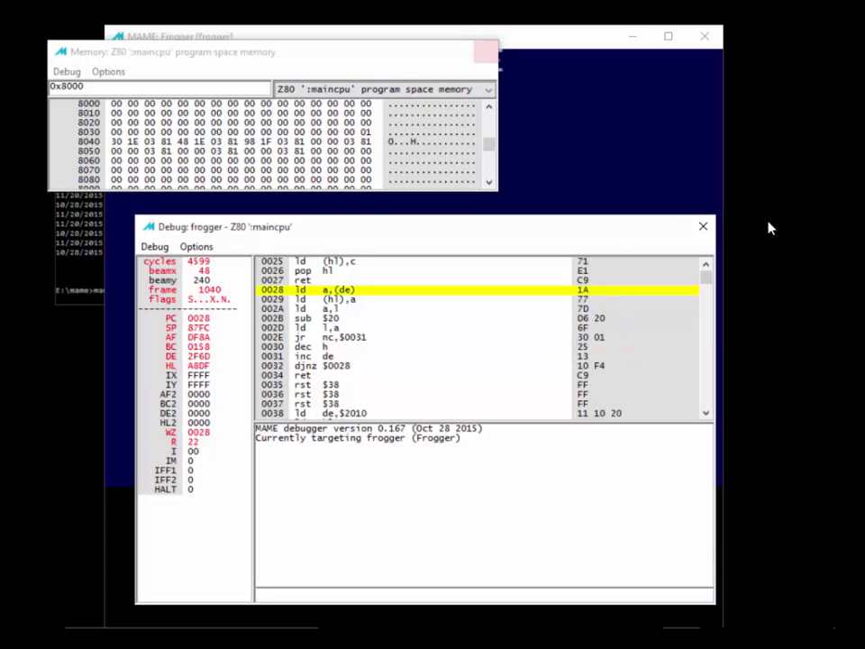
Step: Close the debugger window and exit the Frogger emulation
{"action": "left_click", "coordinate": [703, 227]}
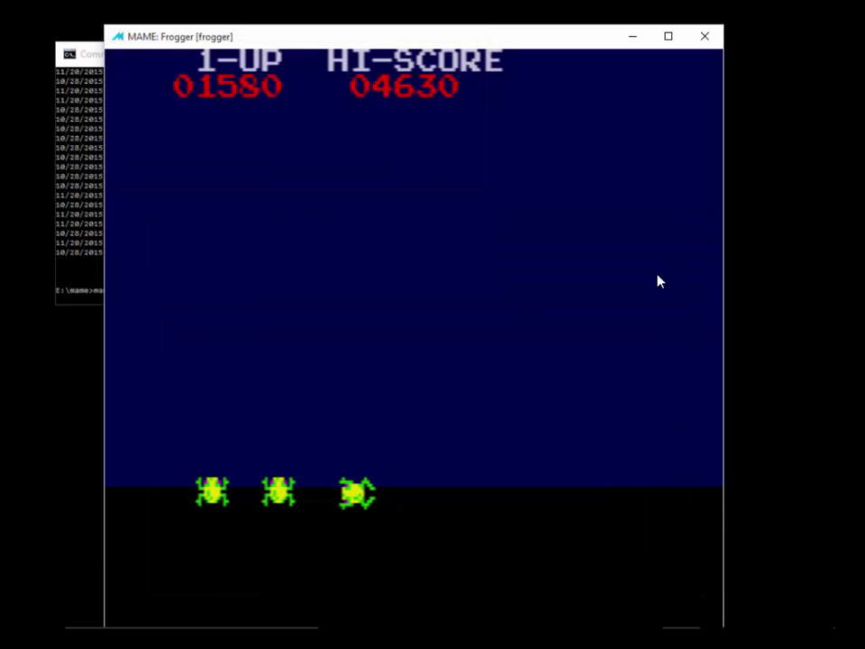
{"action": "left_click", "coordinate": [705, 39]}
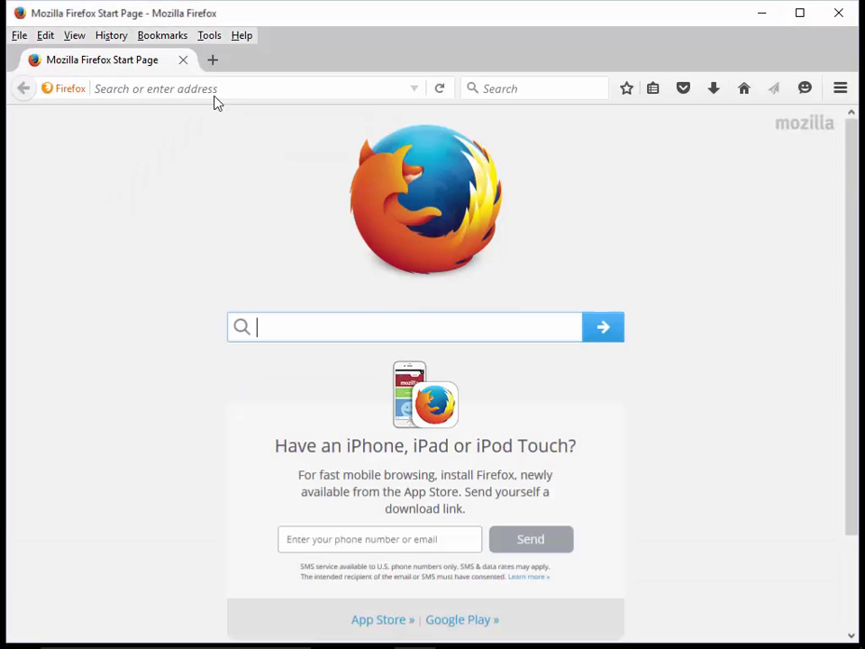
{"action": "left_click", "coordinate": [209, 90]}
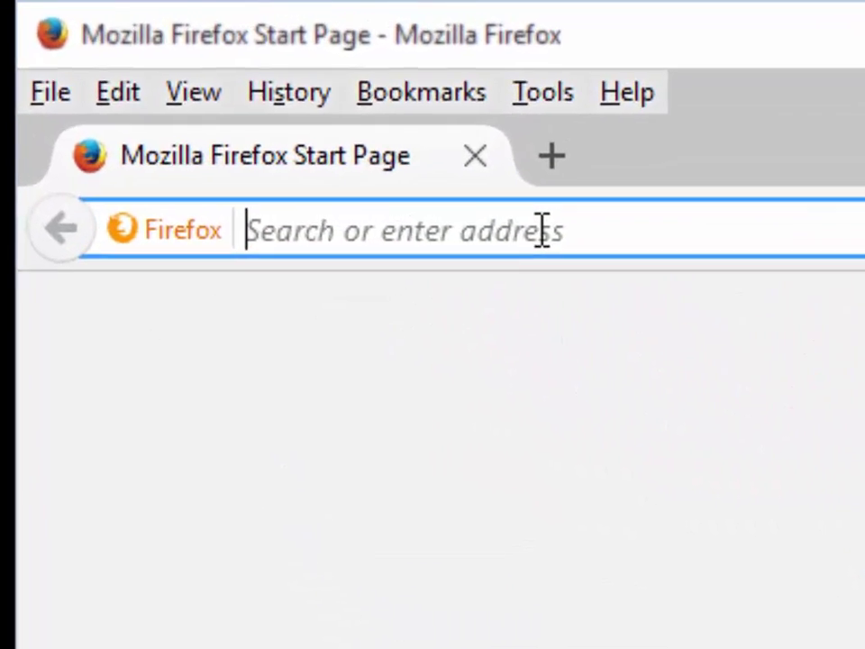
{"action": "type", "text": "http:"}
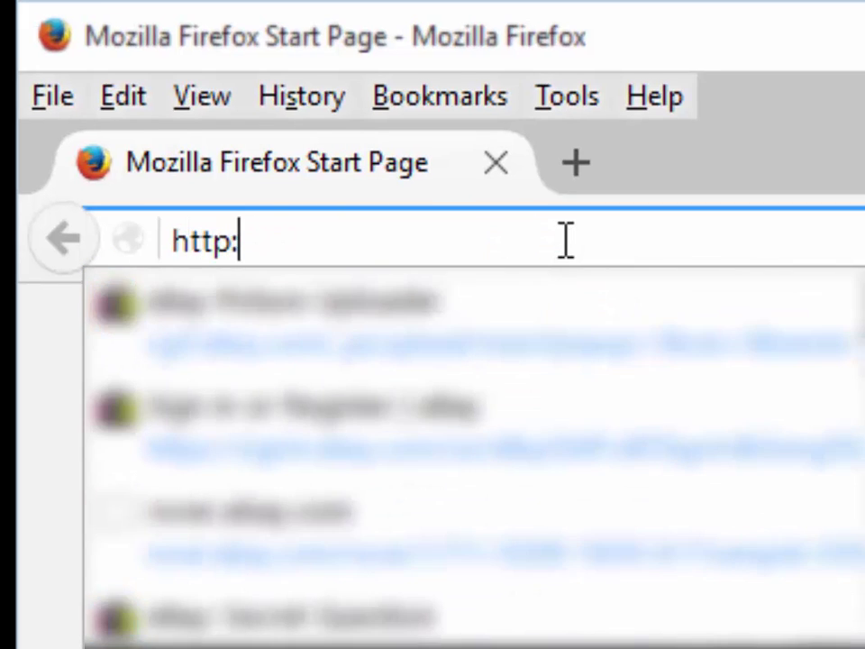
{"action": "type", "text": "//www.hex"}
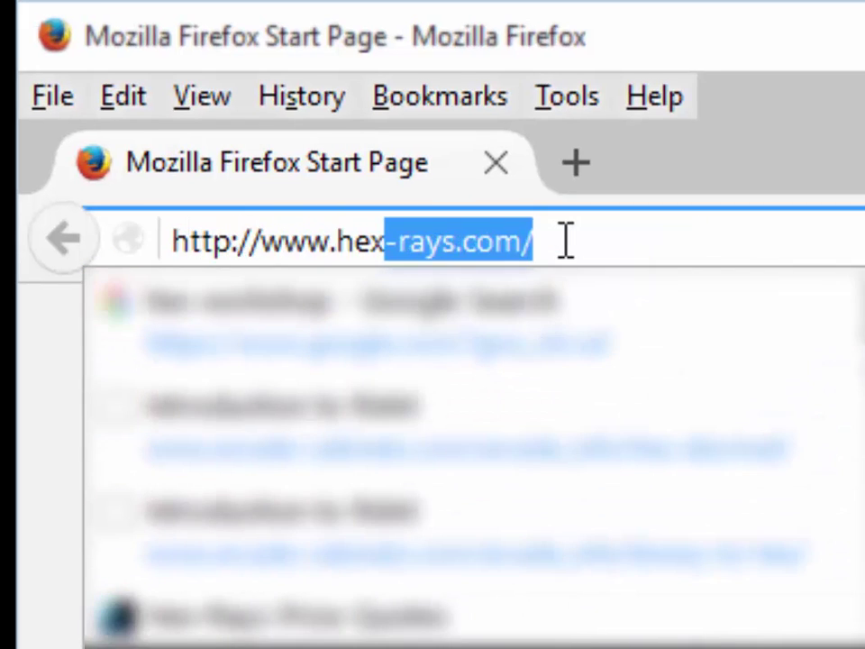
{"action": "type", "text": "workshop.com"}
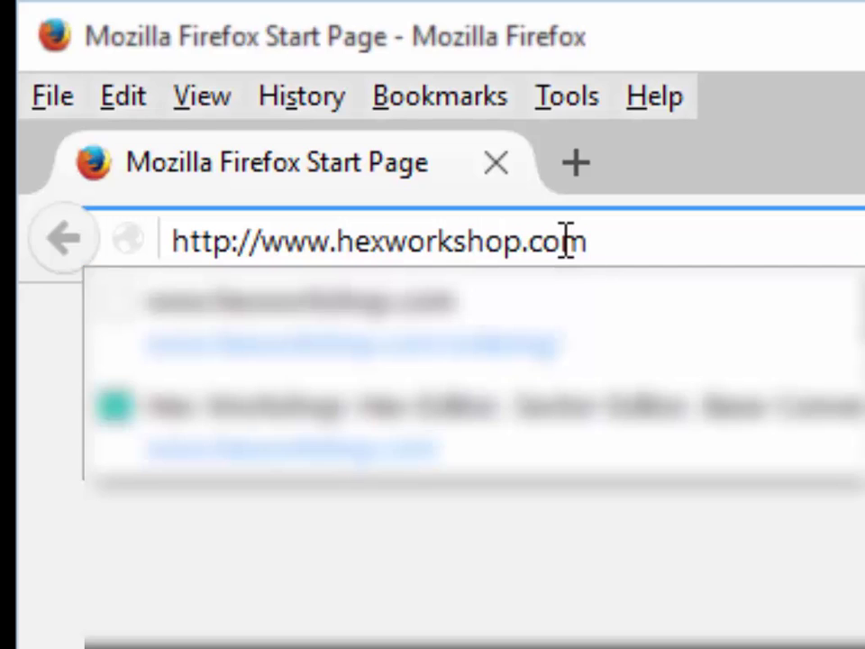
{"action": "key", "text": "Return"}
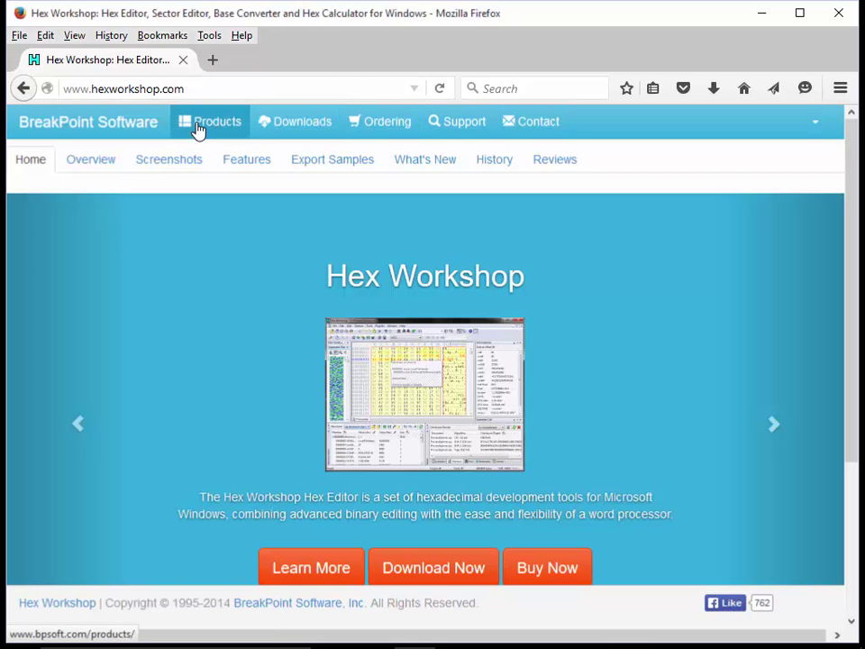
Step: Go through the BreakPoint Software products to the Hex Workshop downloads and open the download page for hw_v680.exe
{"action": "left_click", "coordinate": [196, 132]}
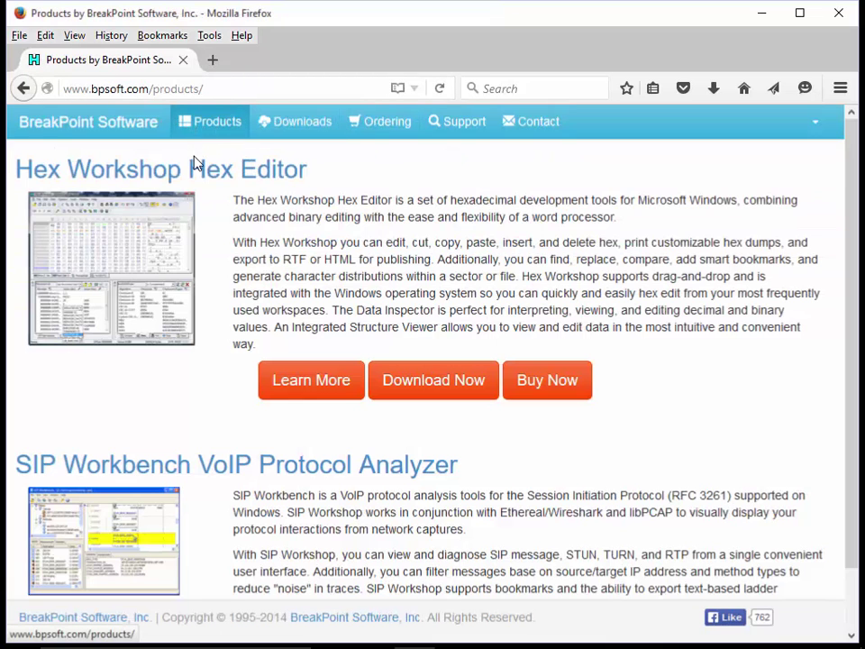
{"action": "left_click", "coordinate": [432, 382]}
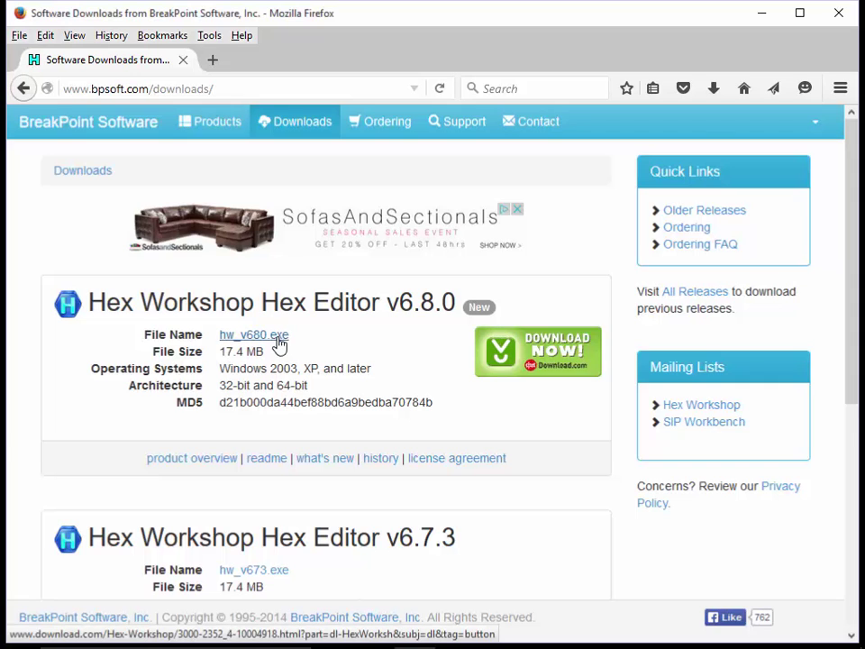
{"action": "left_click", "coordinate": [278, 337]}
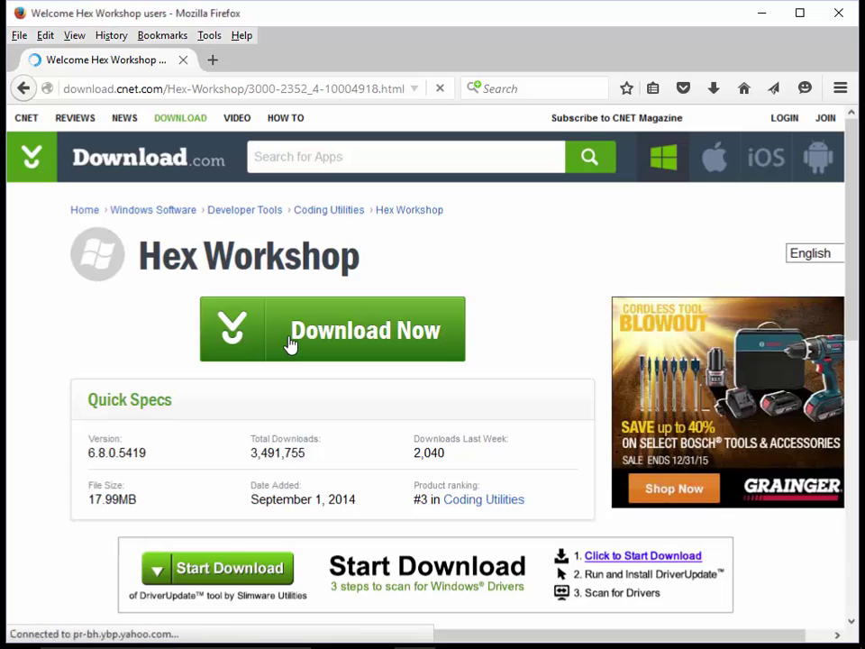
Step: Download the Hex Workshop installer hw_v680.exe to the Desktop, and search Windows for "hex wor"
{"action": "left_click", "coordinate": [288, 344]}
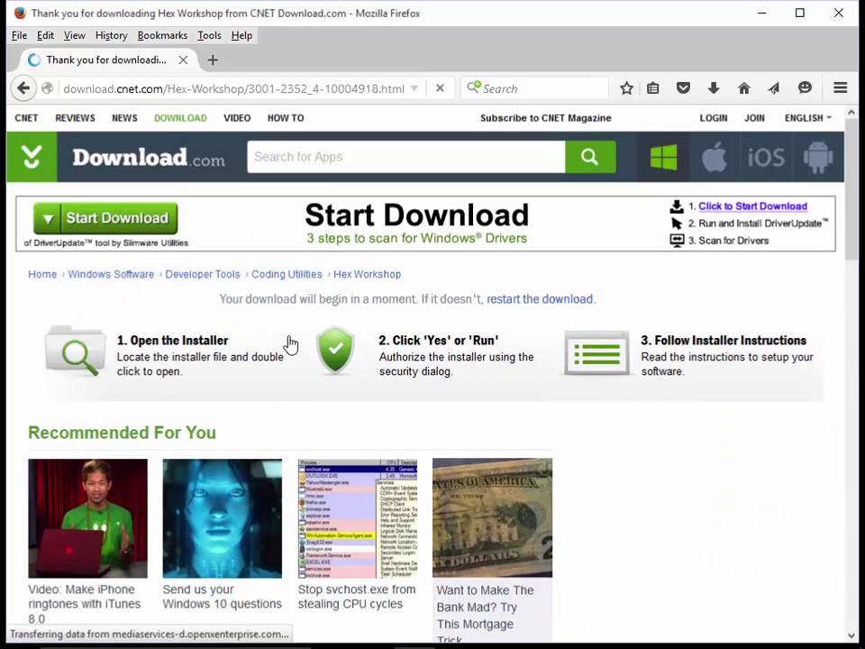
{"action": "scroll", "coordinate": [290, 357], "scroll_direction": "down", "scroll_amount": 5}
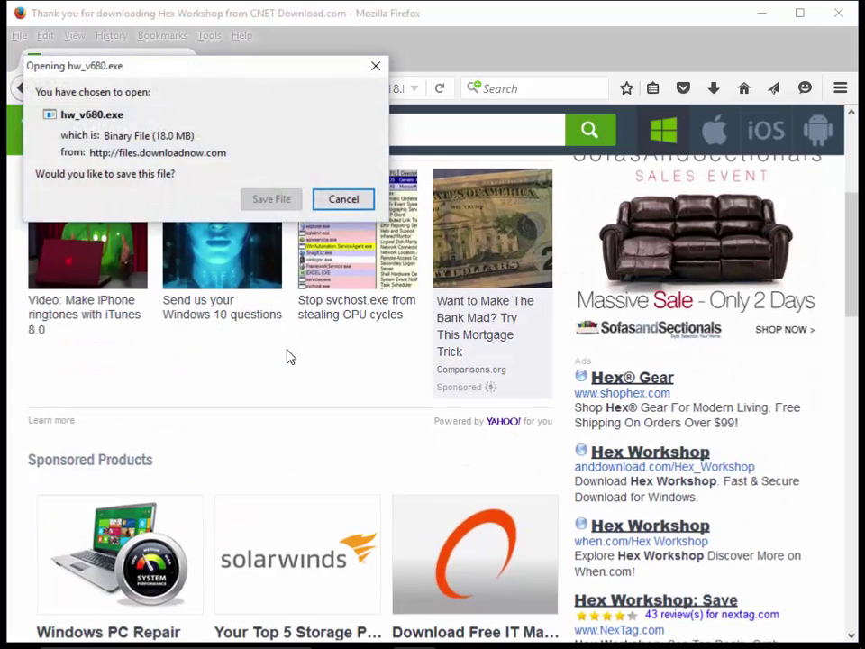
{"action": "scroll", "coordinate": [290, 357], "scroll_direction": "up", "scroll_amount": 3}
{"action": "left_click", "coordinate": [280, 200]}
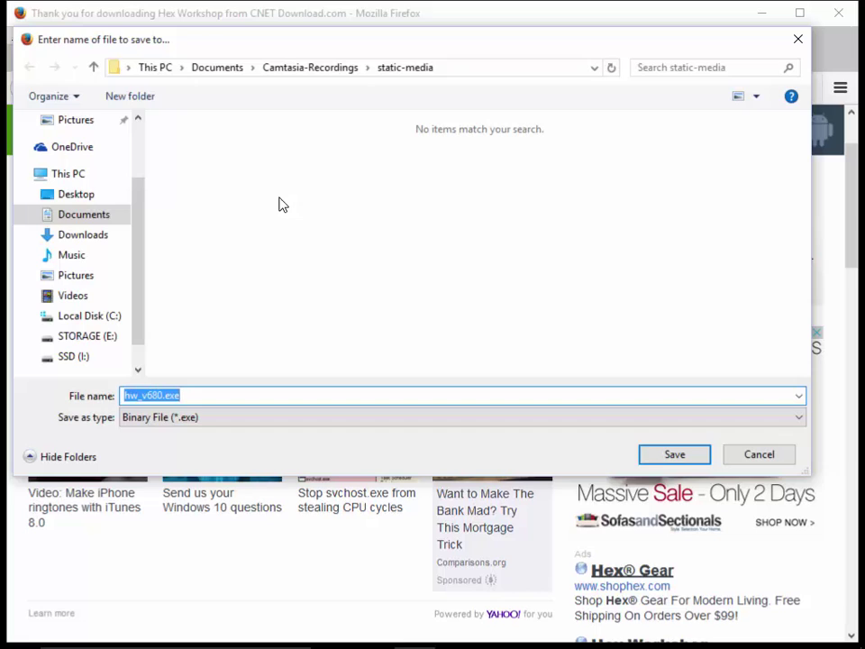
{"action": "left_click", "coordinate": [93, 195]}
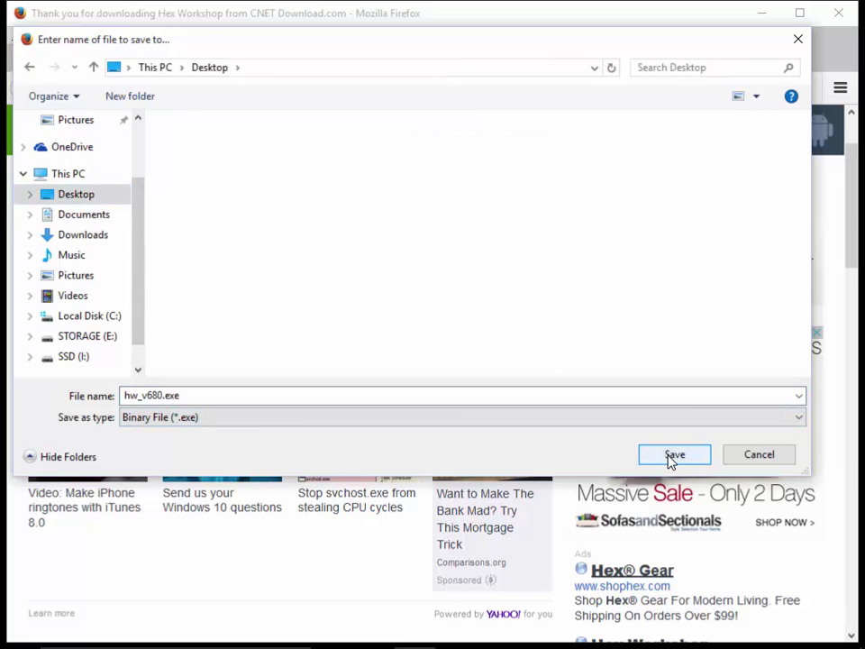
{"action": "left_click", "coordinate": [671, 455]}
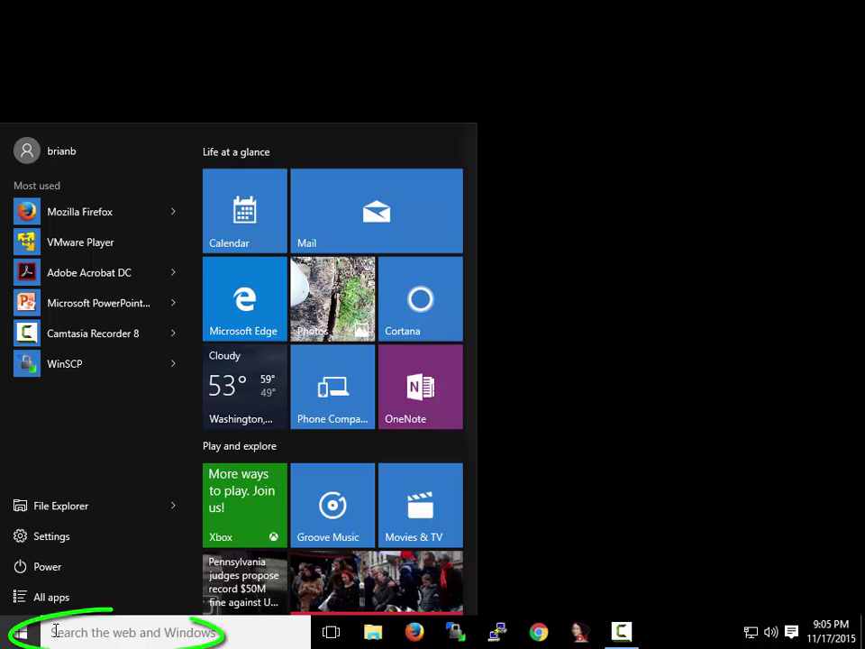
{"action": "type", "text": "hex wor"}
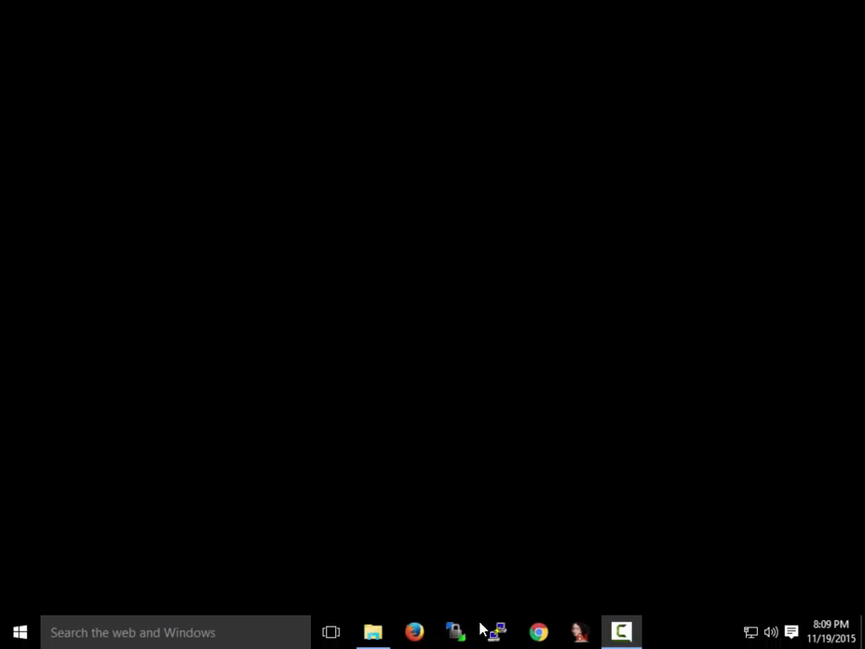
{"action": "left_click", "coordinate": [414, 634]}
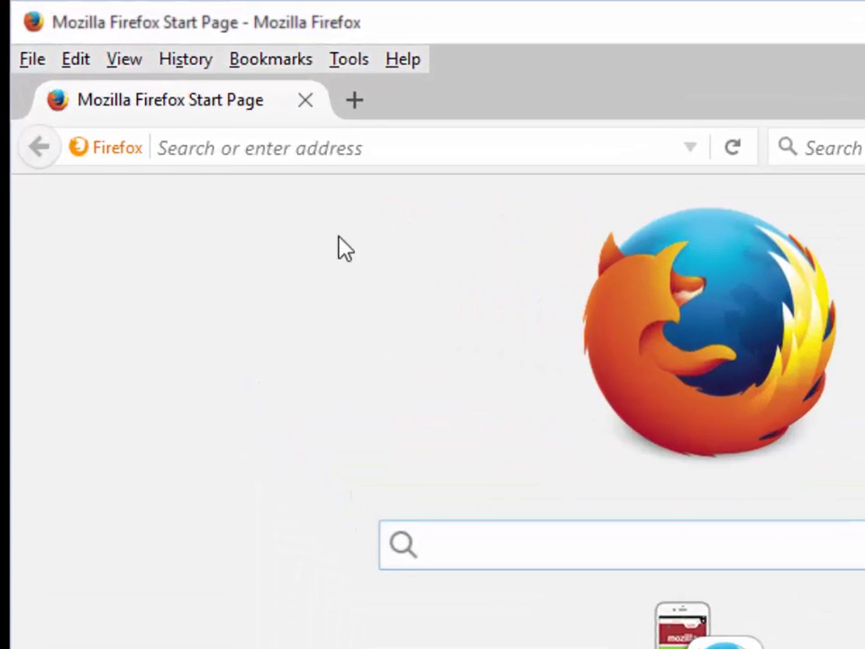
{"action": "left_click", "coordinate": [194, 87]}
{"action": "type", "text": "www.pytho"}
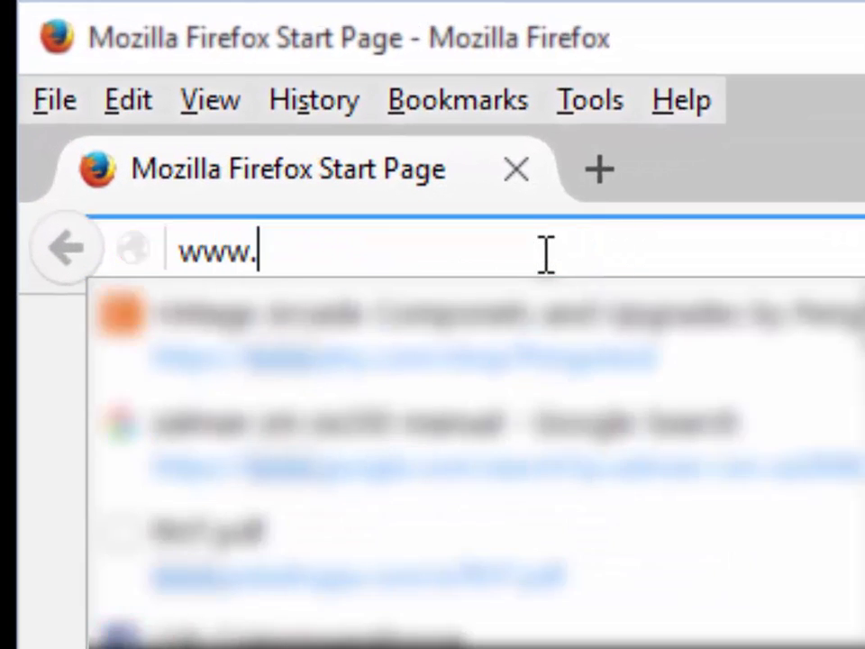
{"action": "type", "text": "n.org"}
{"action": "key", "text": "Return"}
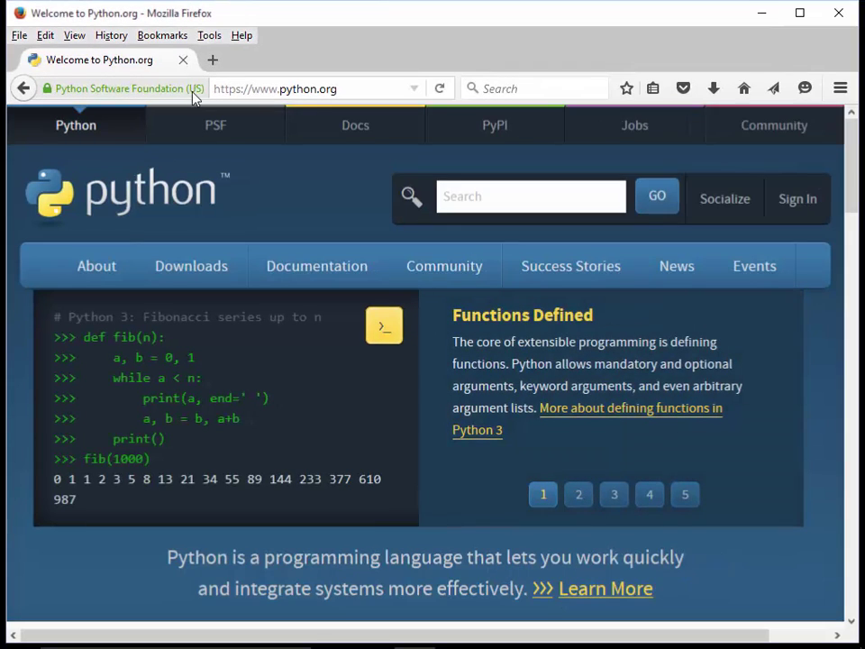
Step: Download the Python 2.7.10 Windows installer, python-2.7.10.msi, from the Python site and save it
{"action": "mouse_move", "coordinate": [187, 284]}
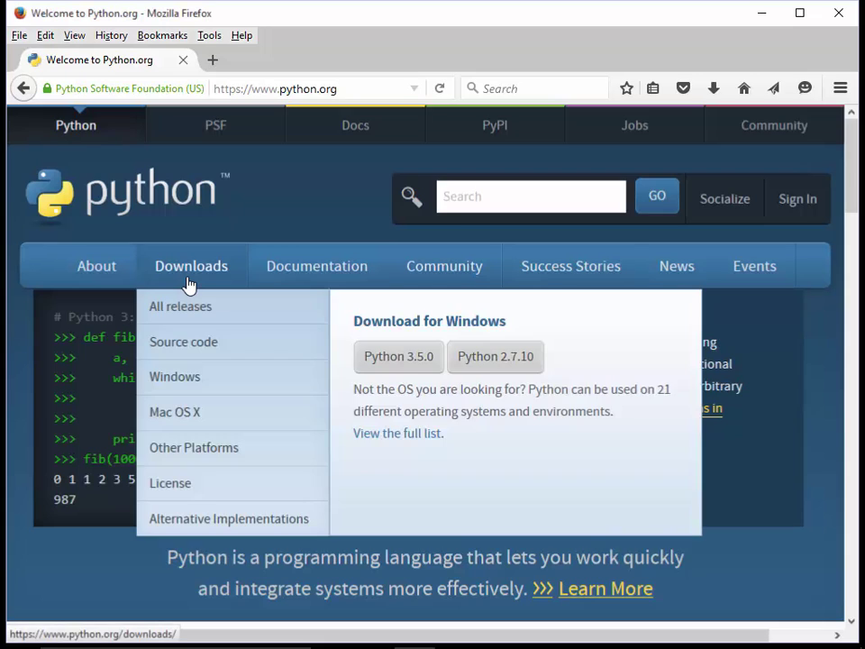
{"action": "left_click", "coordinate": [497, 358]}
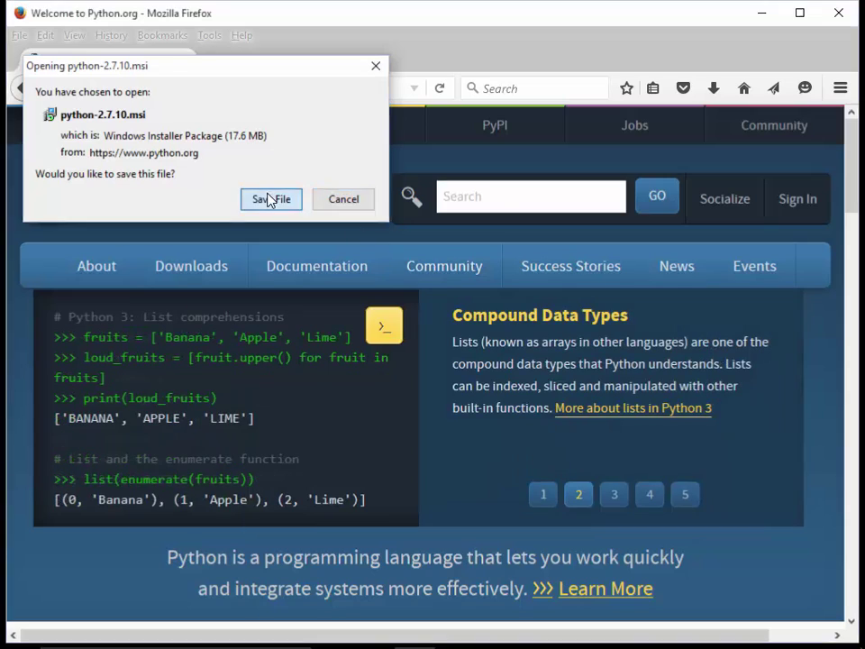
{"action": "left_click", "coordinate": [268, 199]}
{"action": "left_click", "coordinate": [675, 456]}
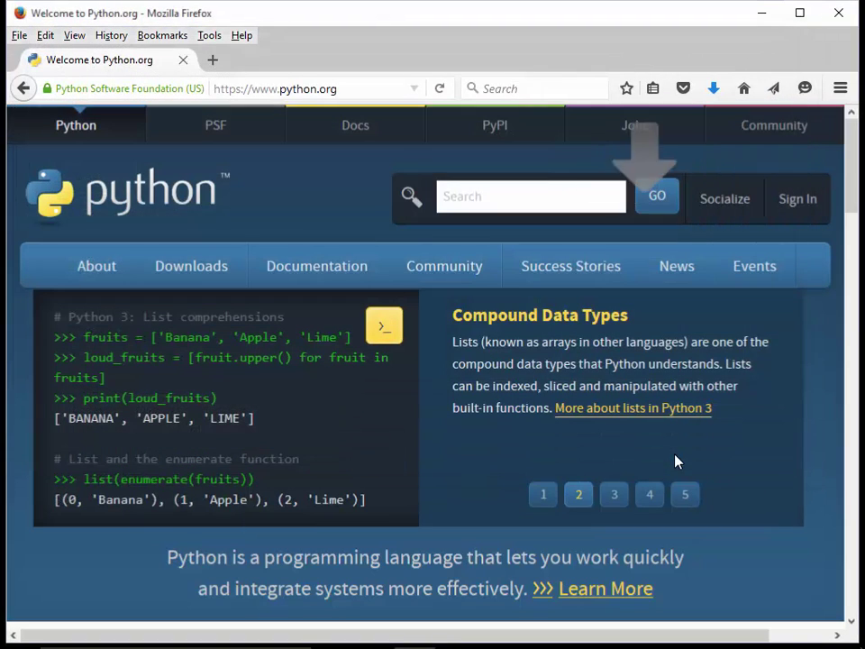
Step: Launch the downloaded python-2.7.10.msi and choose installation for all users in C:\Python27\
{"action": "left_click", "coordinate": [716, 87]}
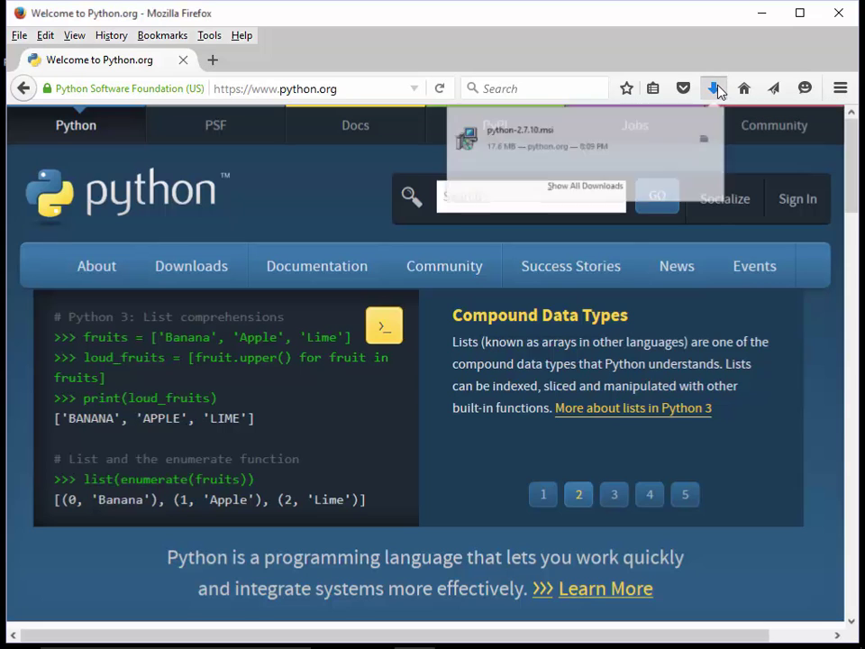
{"action": "left_click", "coordinate": [512, 160]}
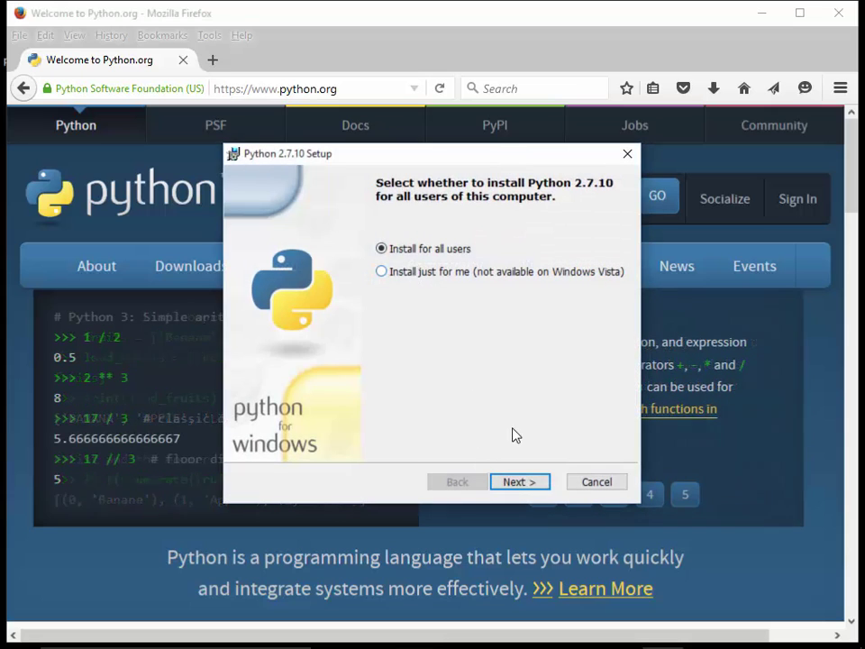
{"action": "left_click", "coordinate": [536, 484]}
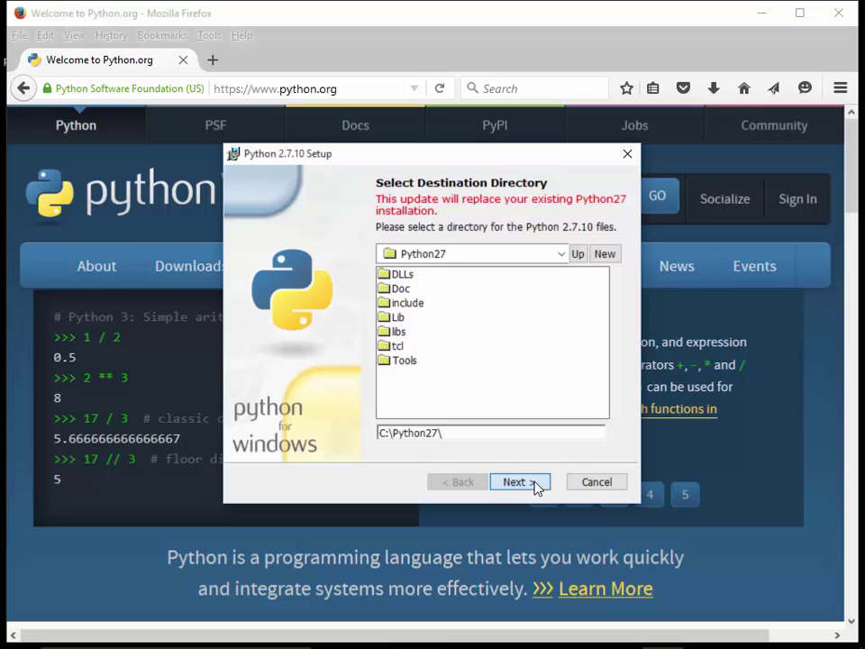
{"action": "left_click", "coordinate": [535, 485]}
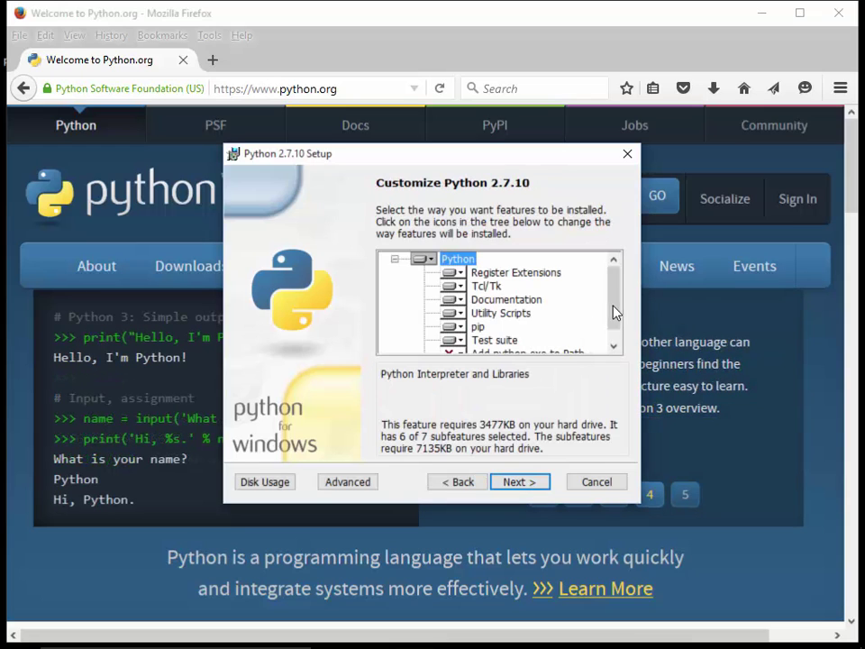
Step: Set the entire "Add python.exe to Path" feature to install on the local hard drive and complete the Python 2.7.10 installation
{"action": "left_click_drag", "start_coordinate": [616, 313], "coordinate": [619, 332]}
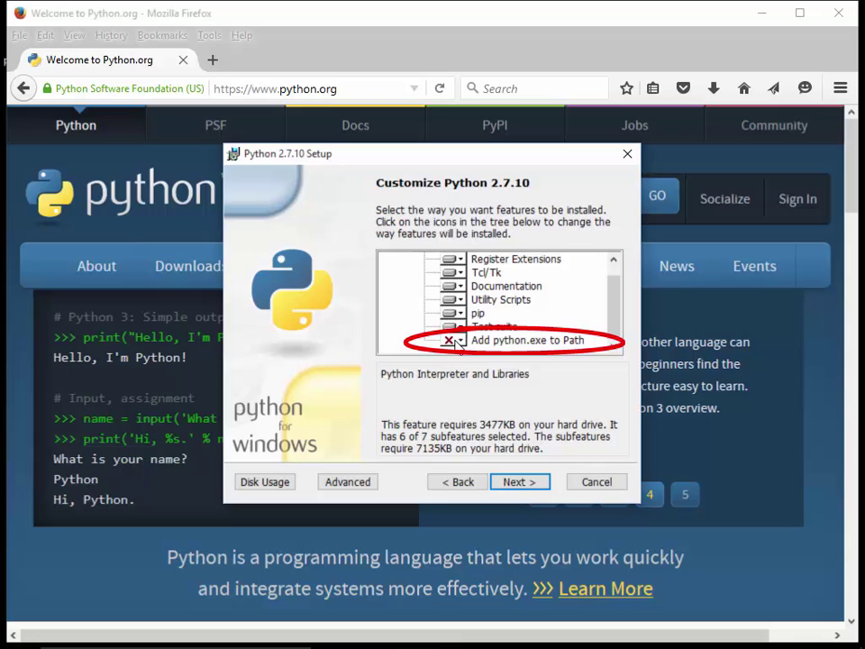
{"action": "left_click", "coordinate": [456, 343]}
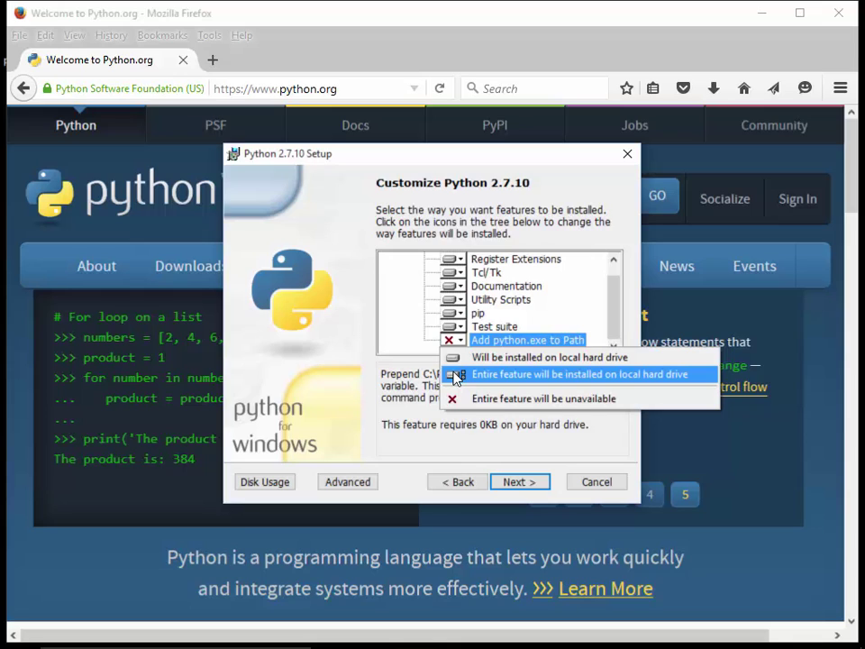
{"action": "left_click", "coordinate": [456, 376]}
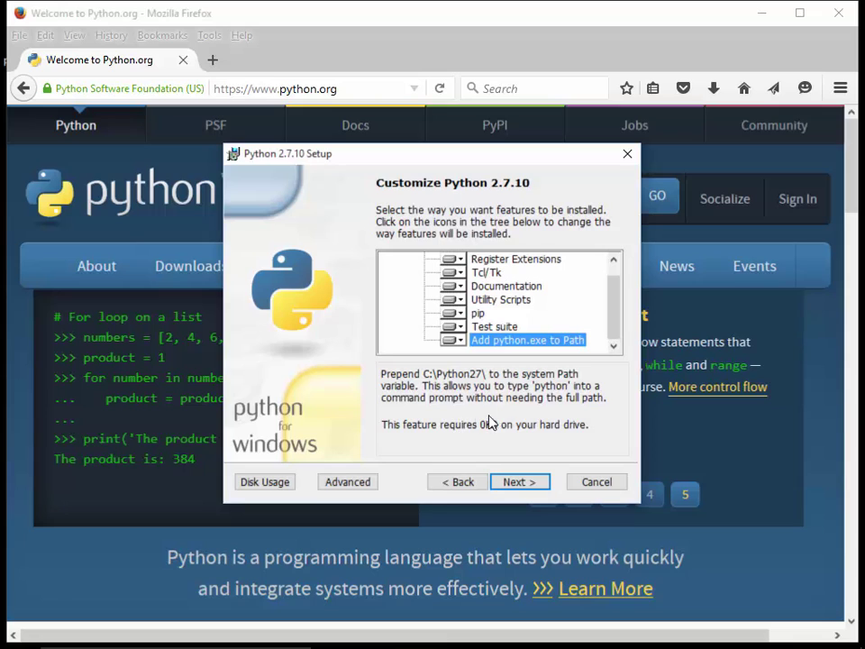
{"action": "left_click", "coordinate": [519, 483]}
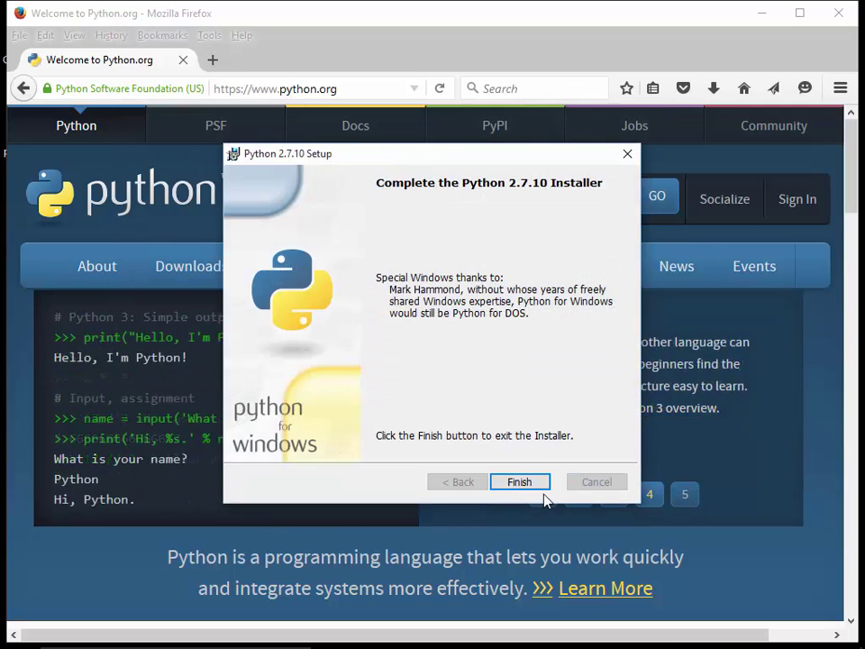
{"action": "left_click", "coordinate": [520, 482]}
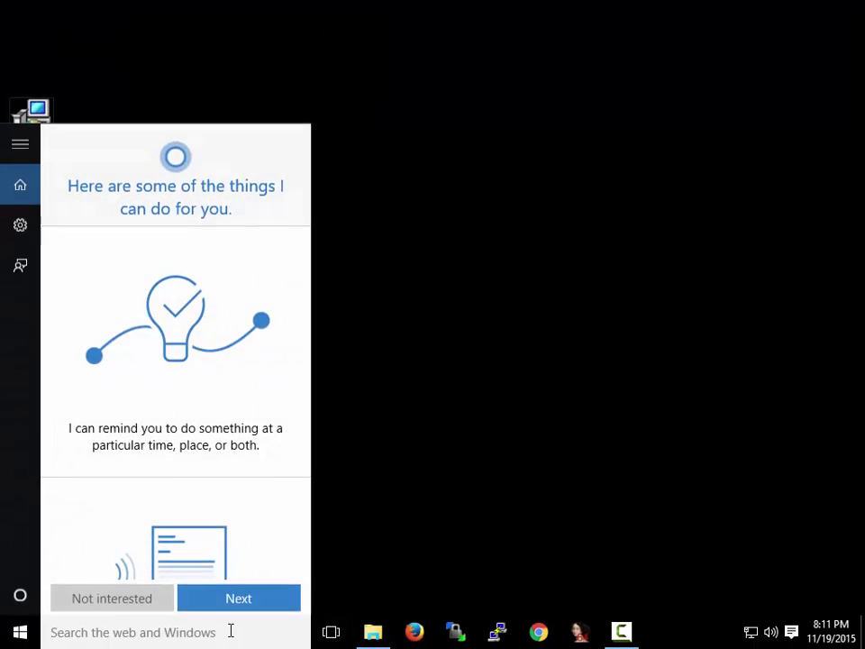
Step: Open a Command Prompt from Windows search with cmd and start the interpreter with the python command
{"action": "type", "text": "cmd"}
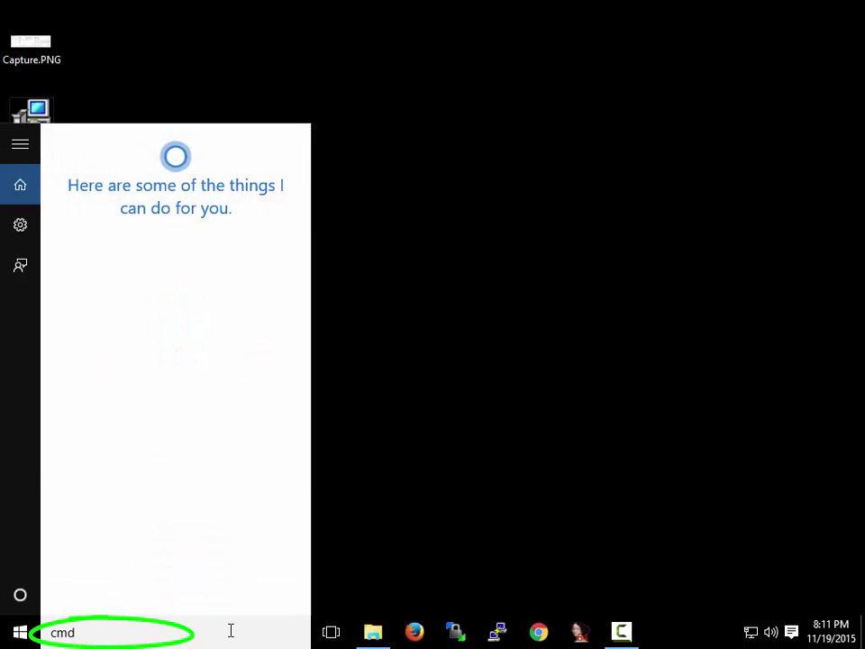
{"action": "key", "text": "Return"}
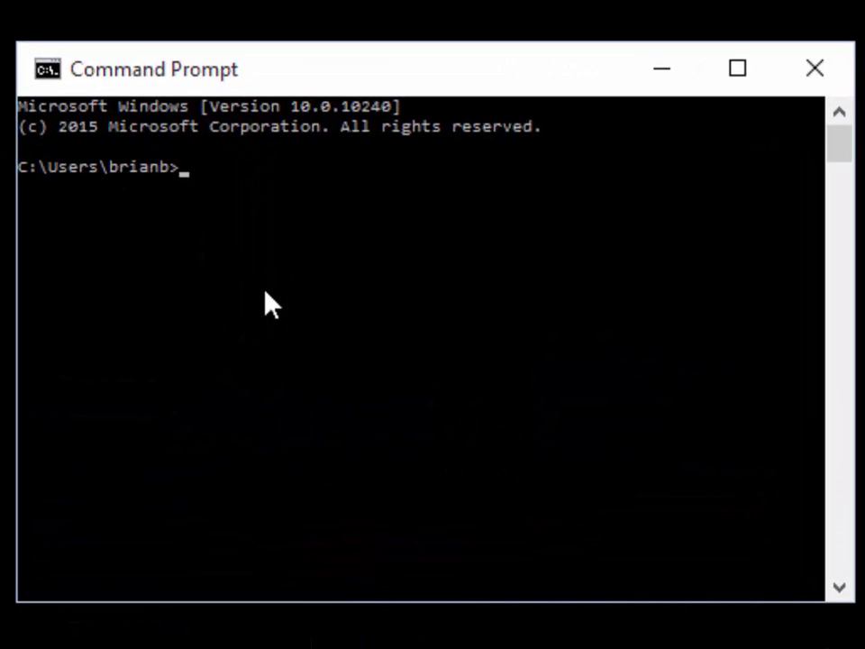
{"action": "type", "text": "python"}
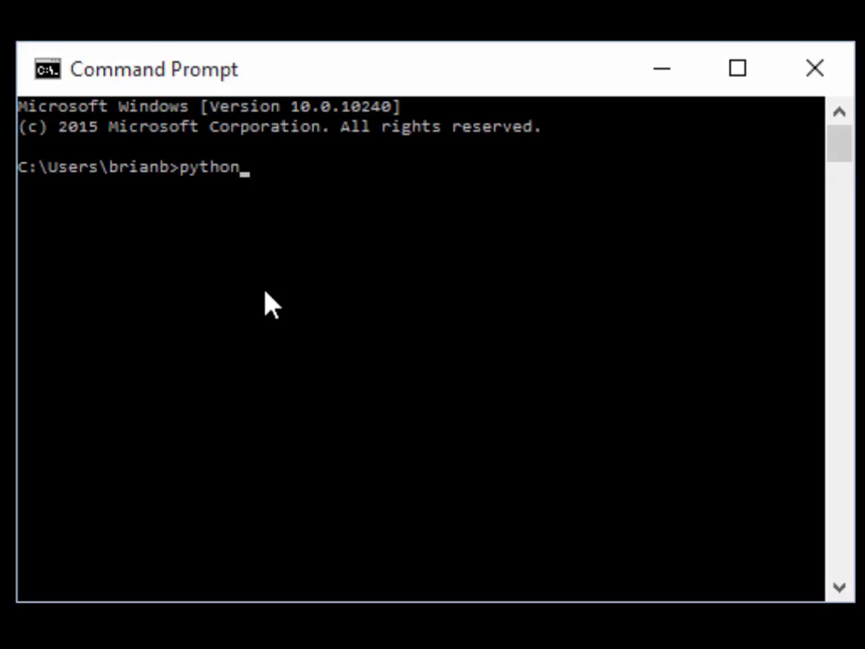
{"action": "key", "text": "Return"}
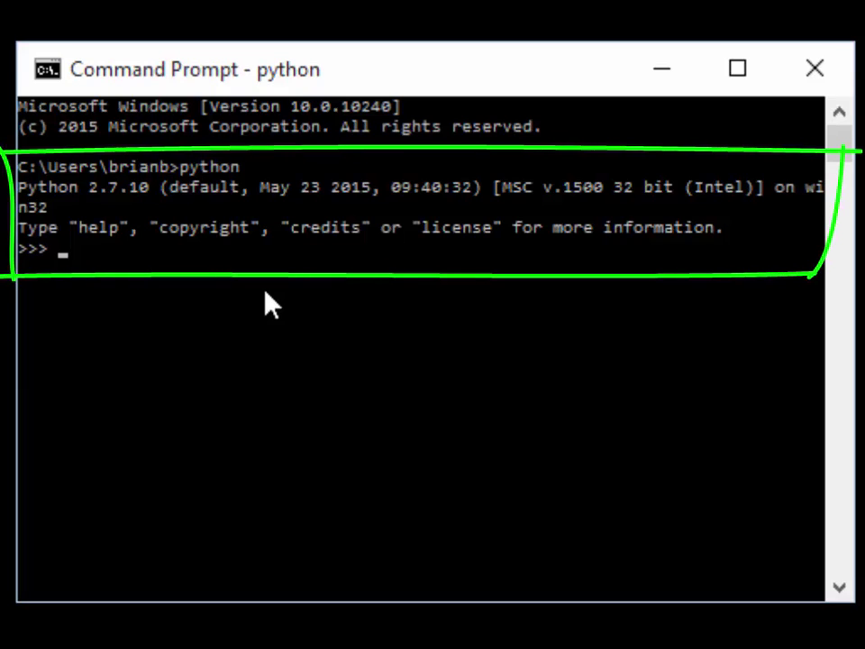
Step: Leave the Python interpreter with quit() and end the Command Prompt session with exit
{"action": "type", "text": "quit"}
{"action": "key", "text": "Return"}
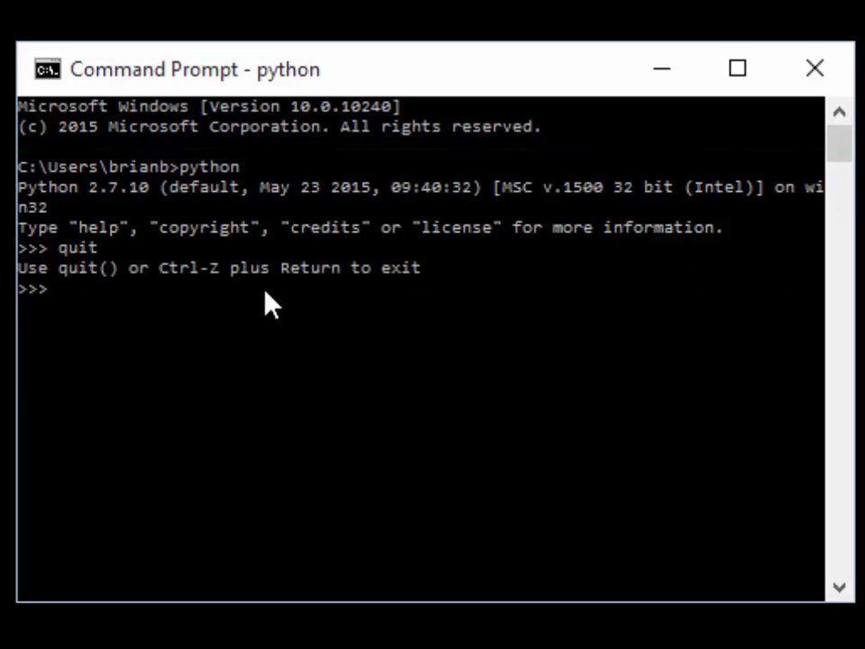
{"action": "type", "text": "quit()"}
{"action": "key", "text": "Return"}
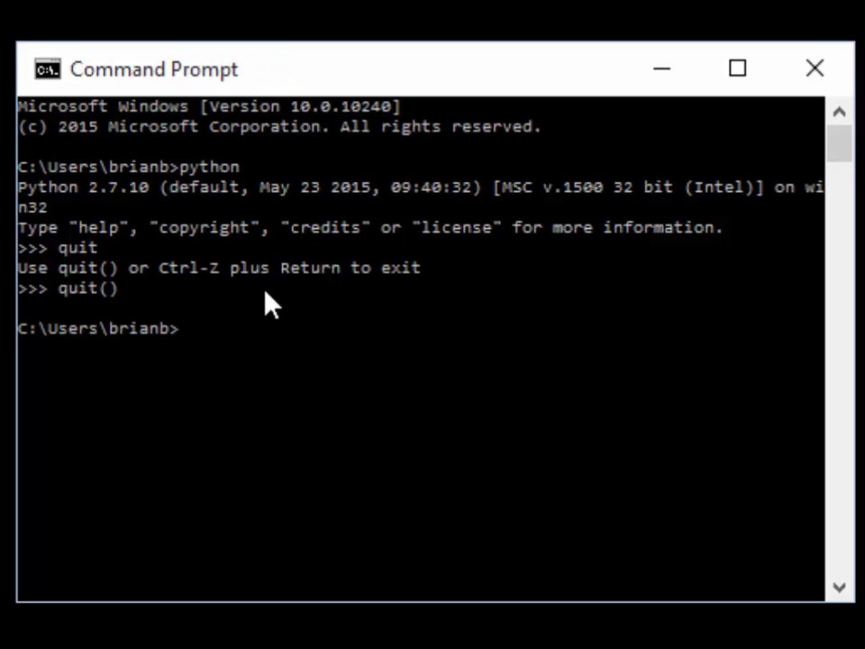
{"action": "type", "text": "exit"}
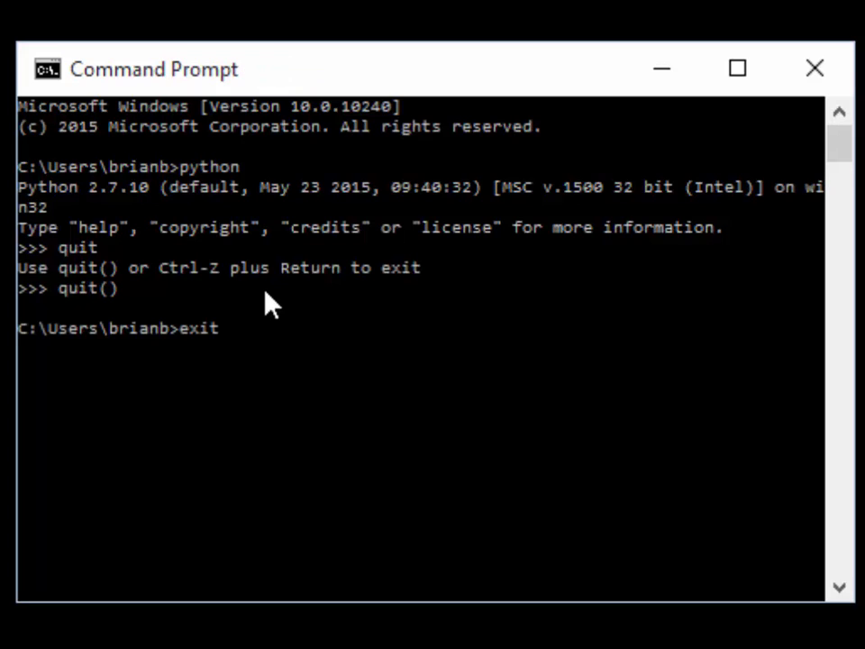